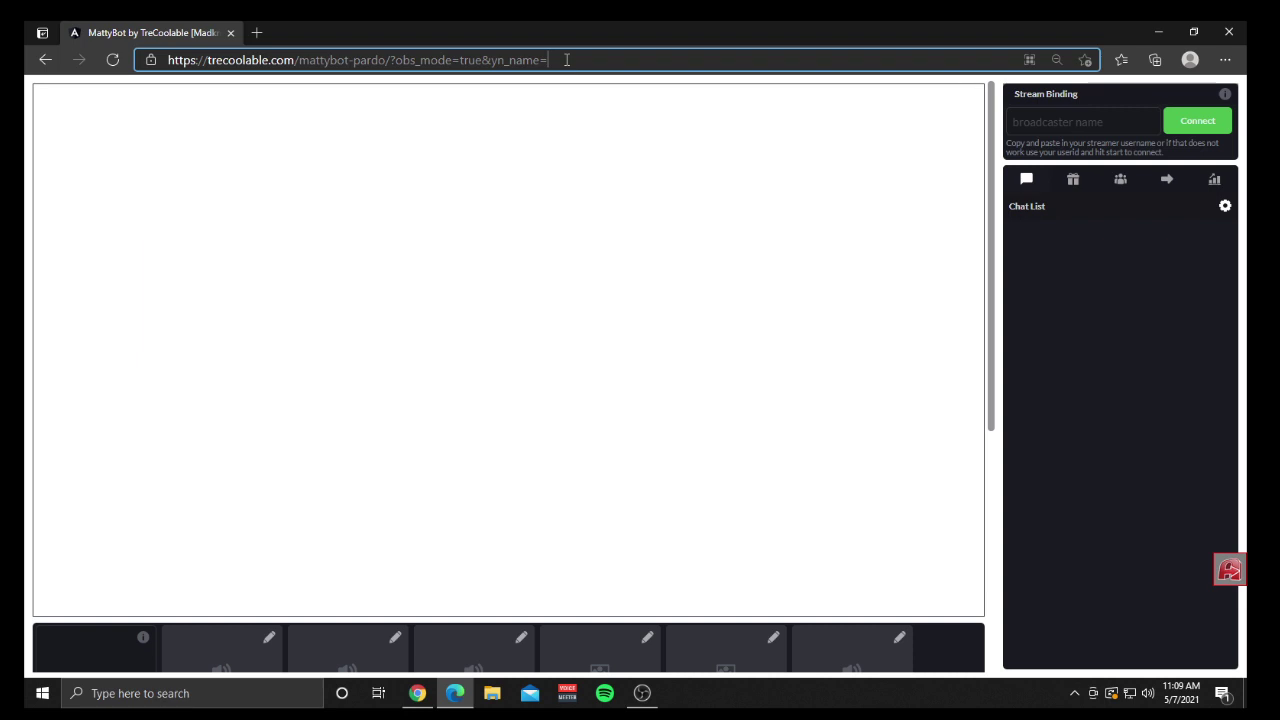
# Load the MattyBot address for the streamer's username from history so it connects to the stream
pyautogui.write('hald')
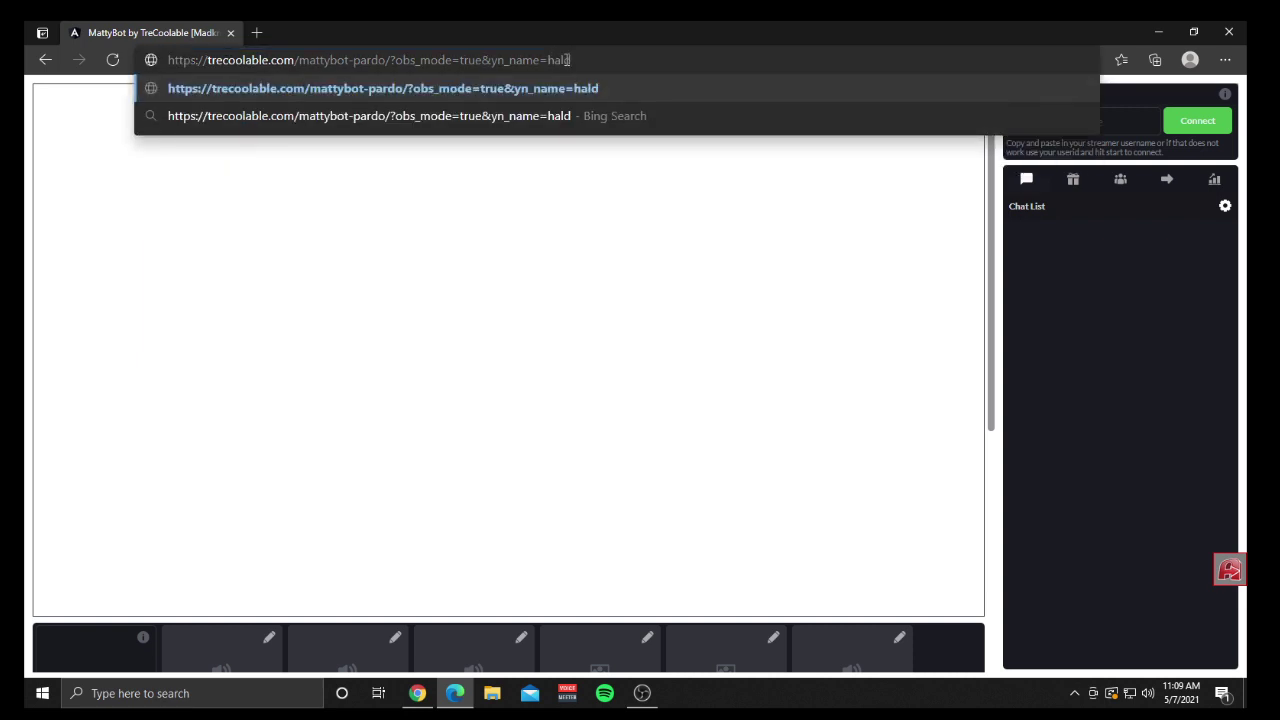
pyautogui.press('BackSpace')
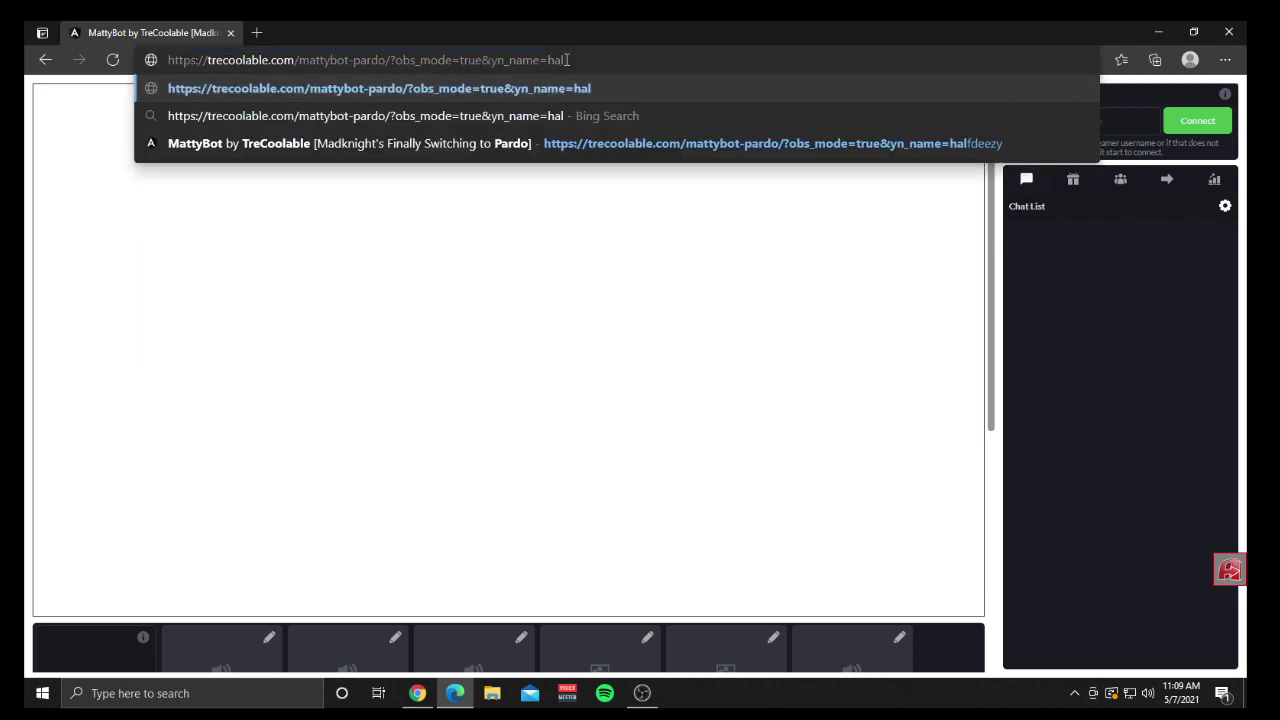
pyautogui.press('Down')
pyautogui.press('Down')
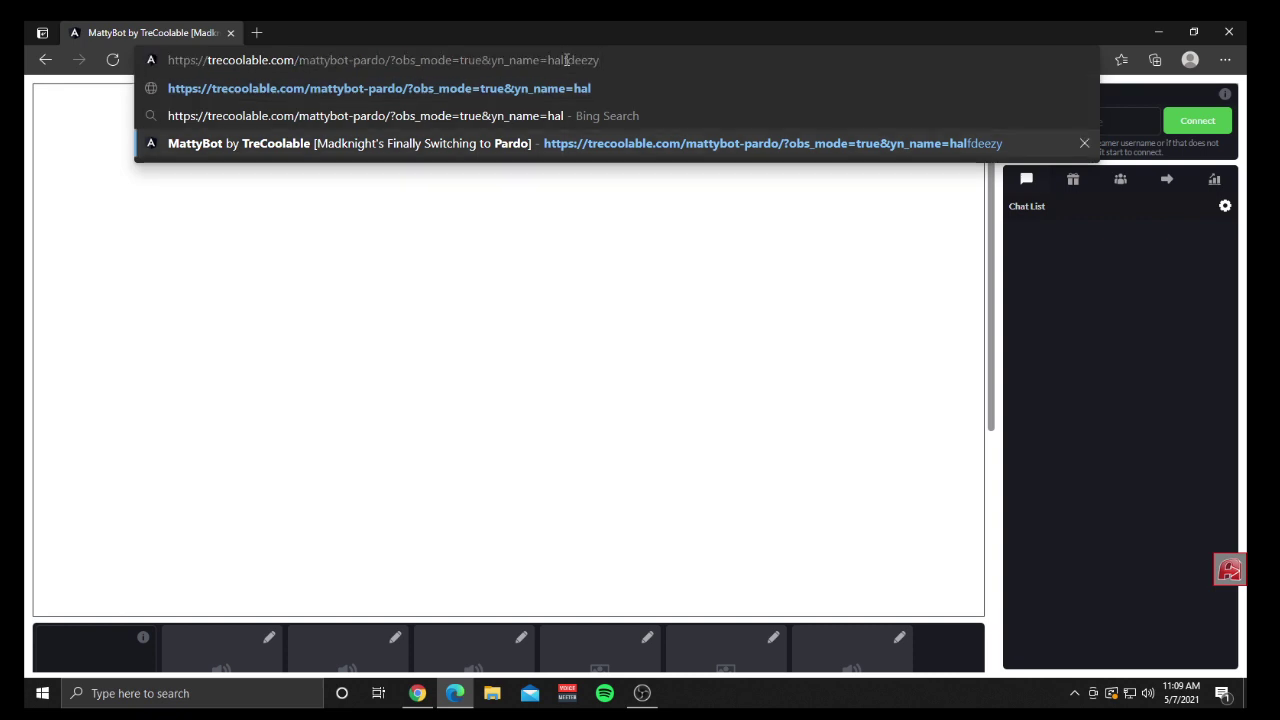
pyautogui.press('Return')
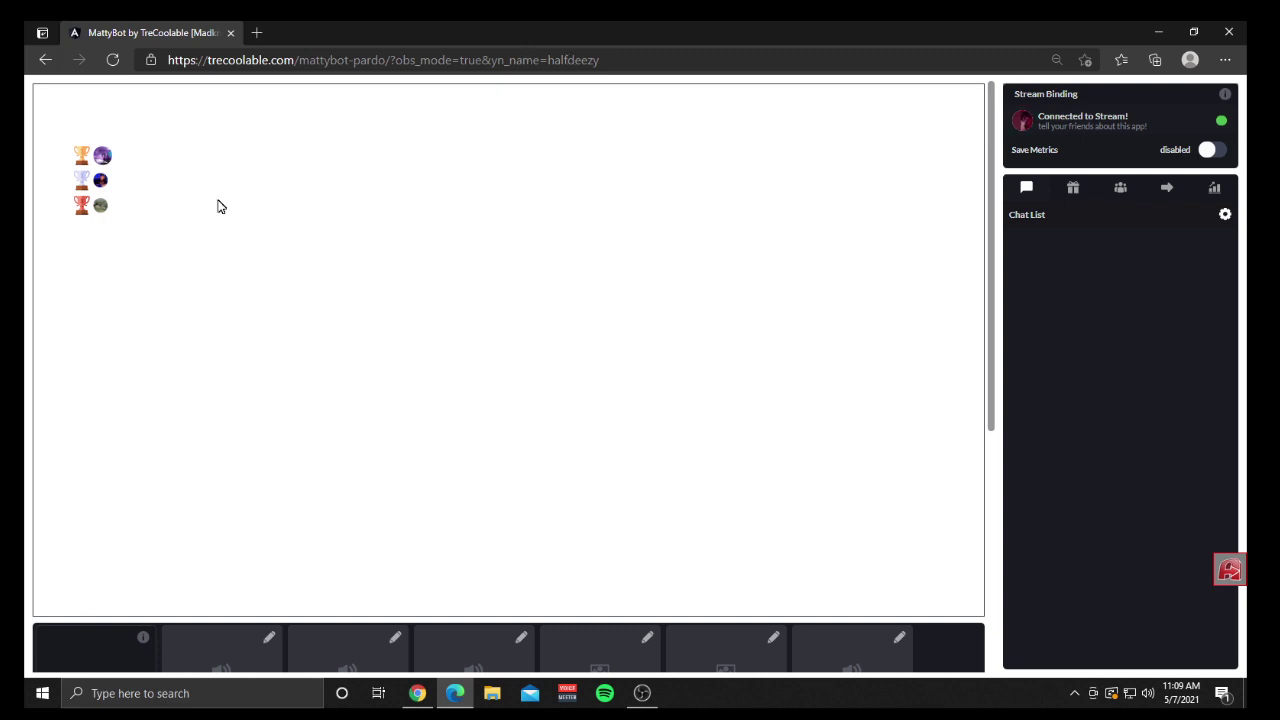
pyautogui.moveTo(128, 184)
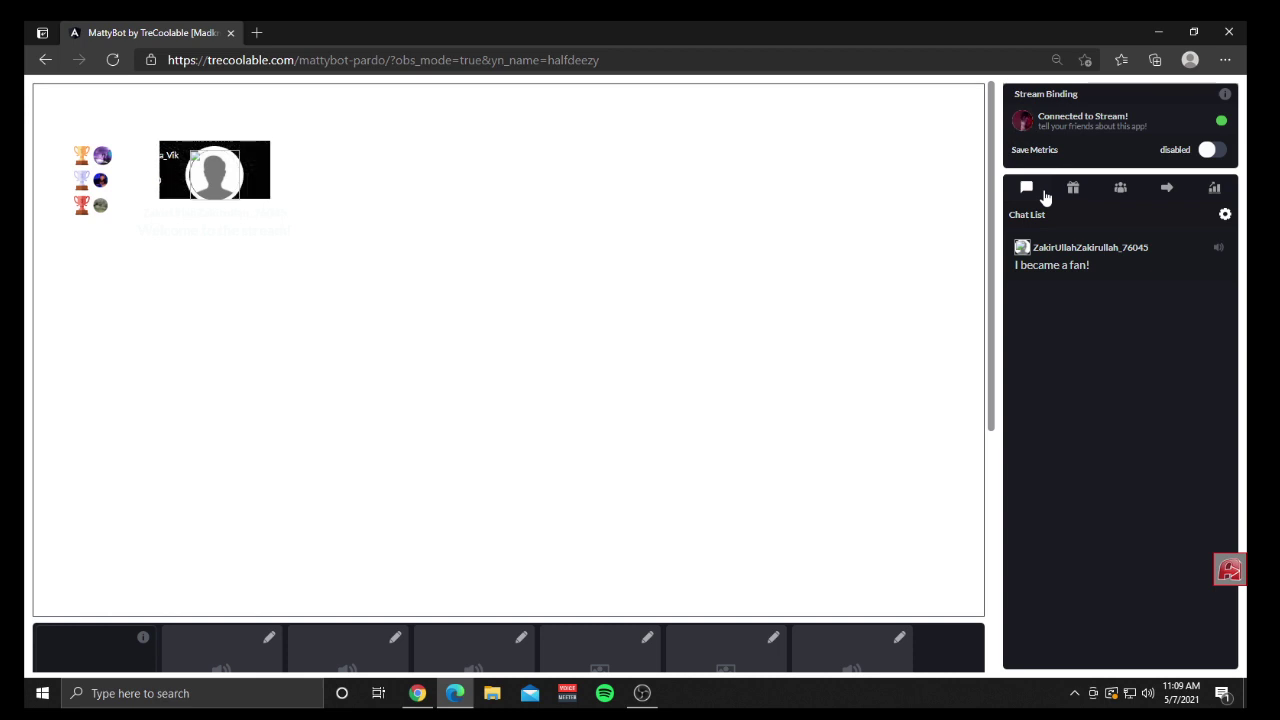
# Drag the full MattyBot page address from Edge onto the OBS preview
pyautogui.click(1193, 32)
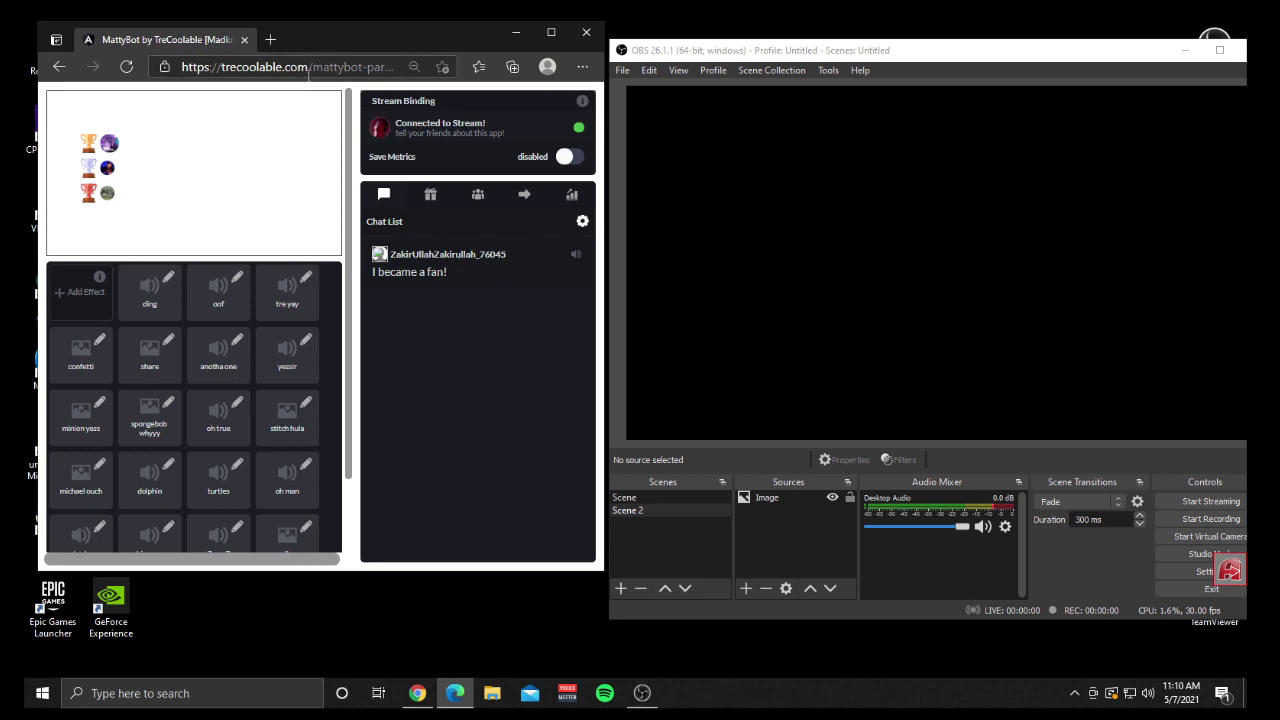
pyautogui.click(296, 70)
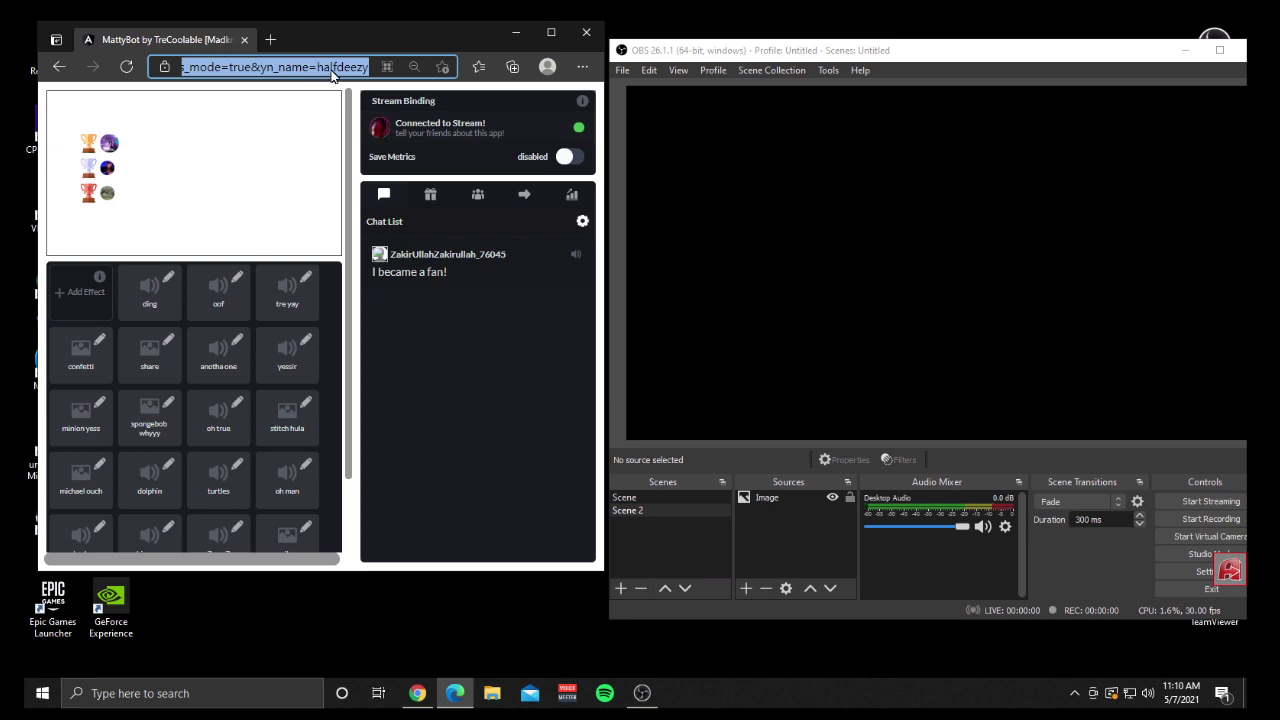
pyautogui.moveTo(298, 72); pyautogui.dragTo(786, 183)
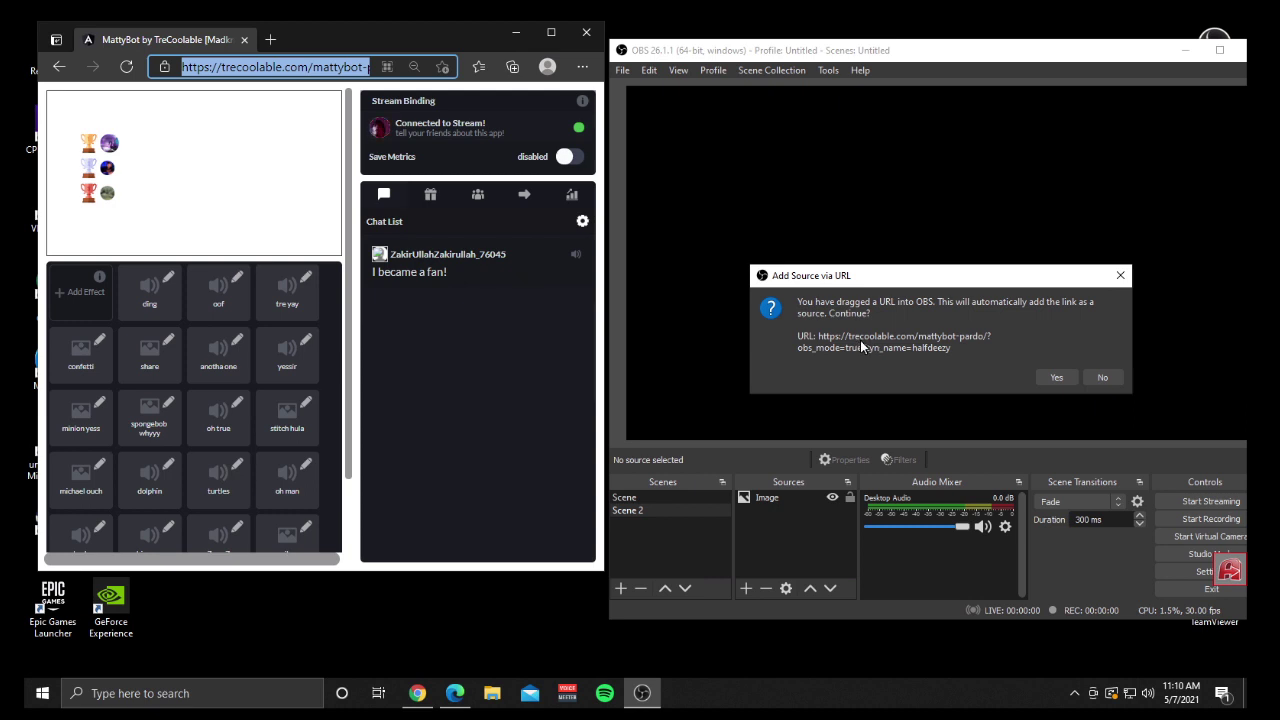
# Add the MattyBot page as a trecoolable.com browser source and open its Interact window
pyautogui.click(1056, 377)
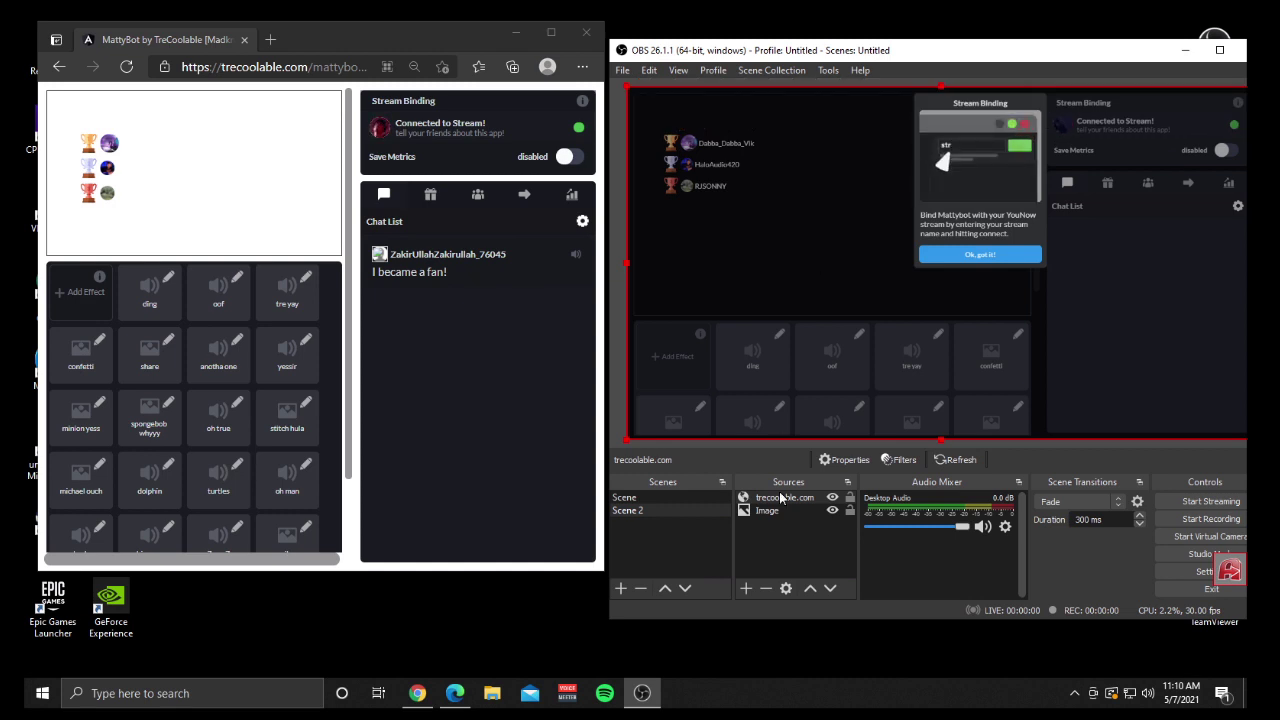
pyautogui.rightClick(771, 256)
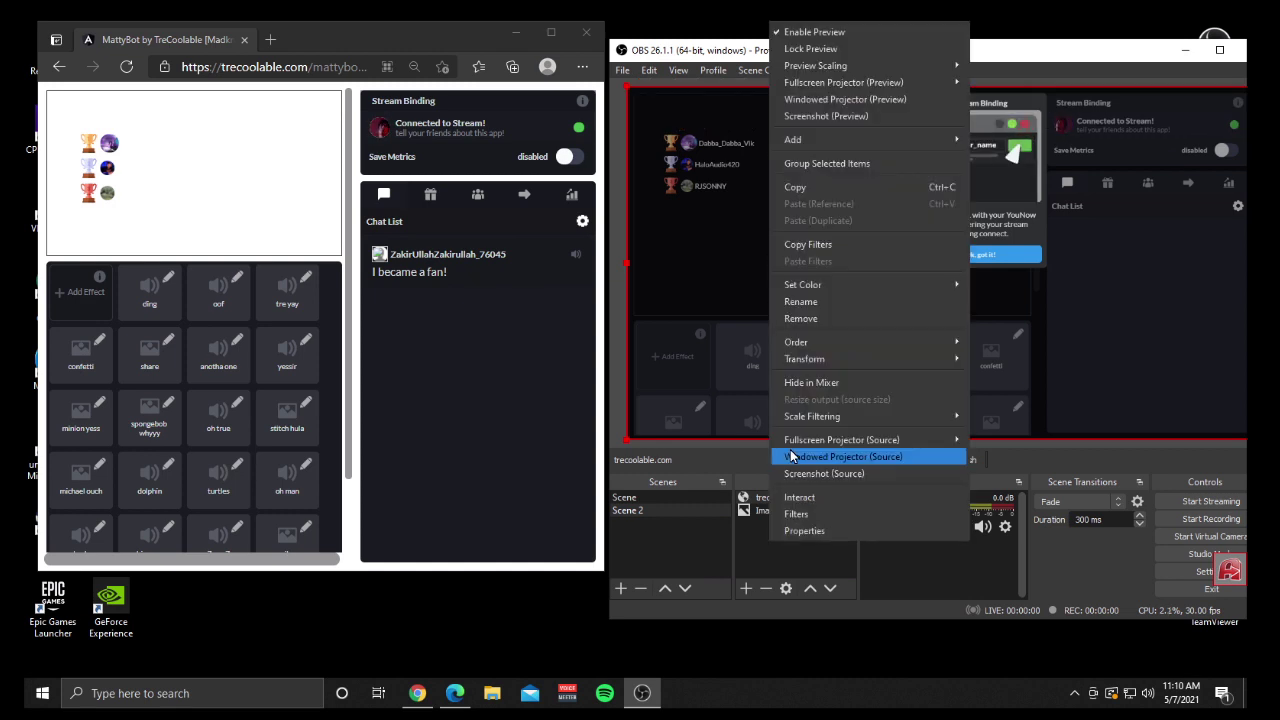
pyautogui.click(747, 507)
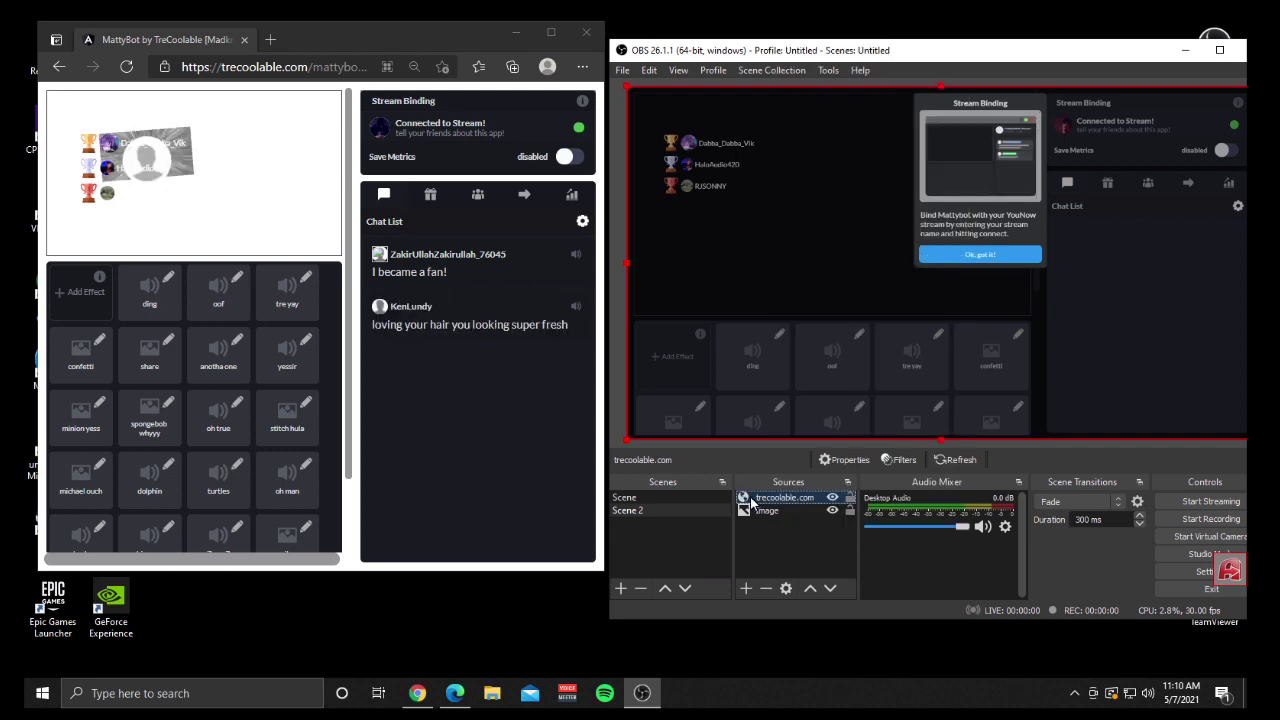
pyautogui.rightClick(760, 505)
pyautogui.click(789, 548)
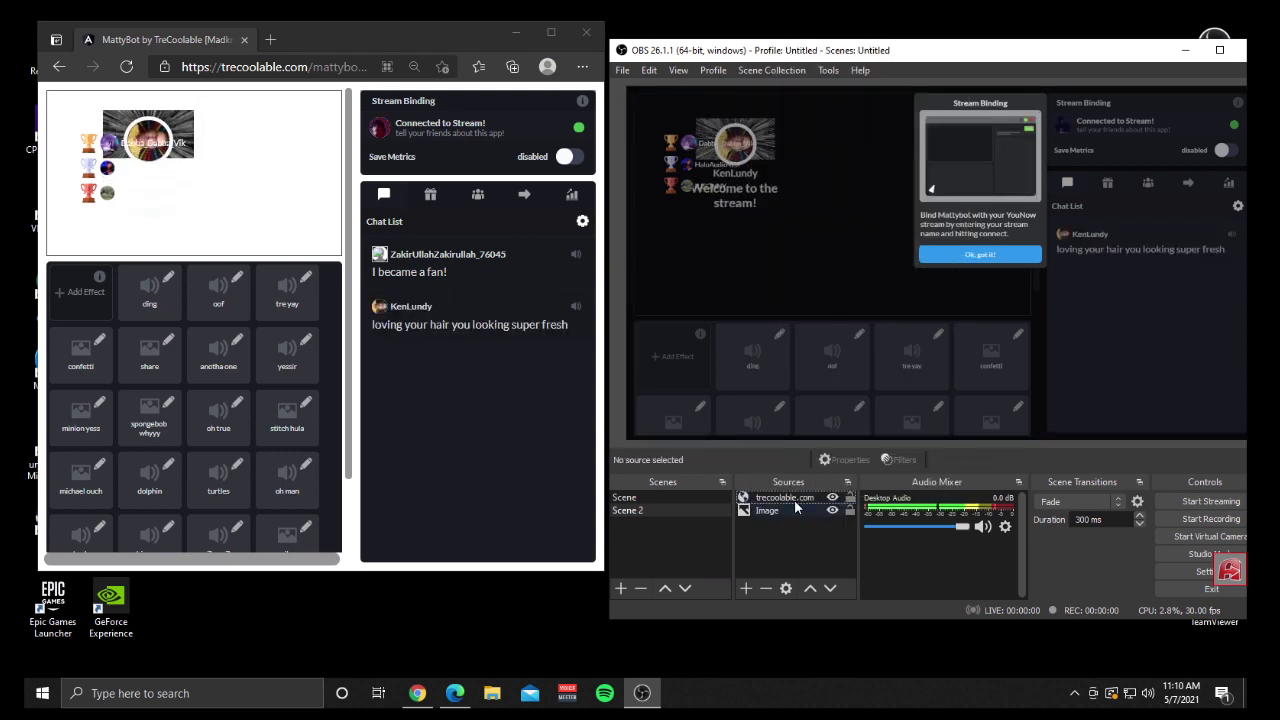
pyautogui.rightClick(797, 500)
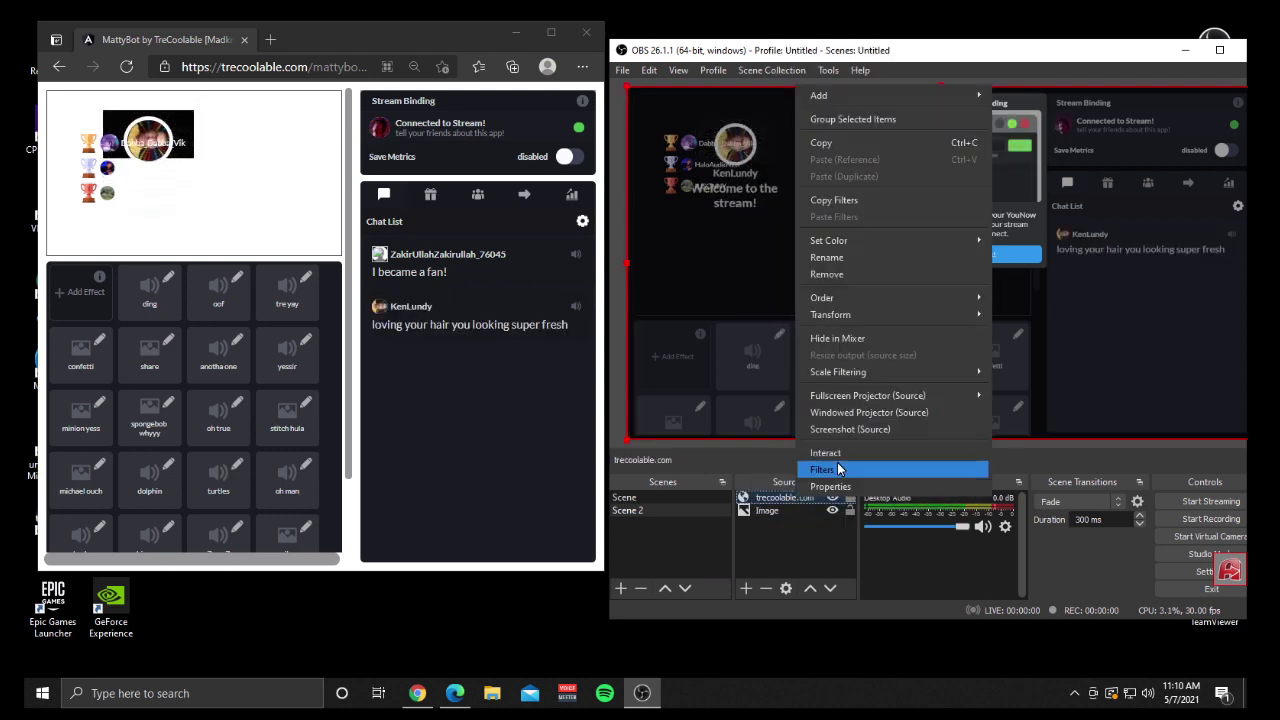
pyautogui.click(840, 456)
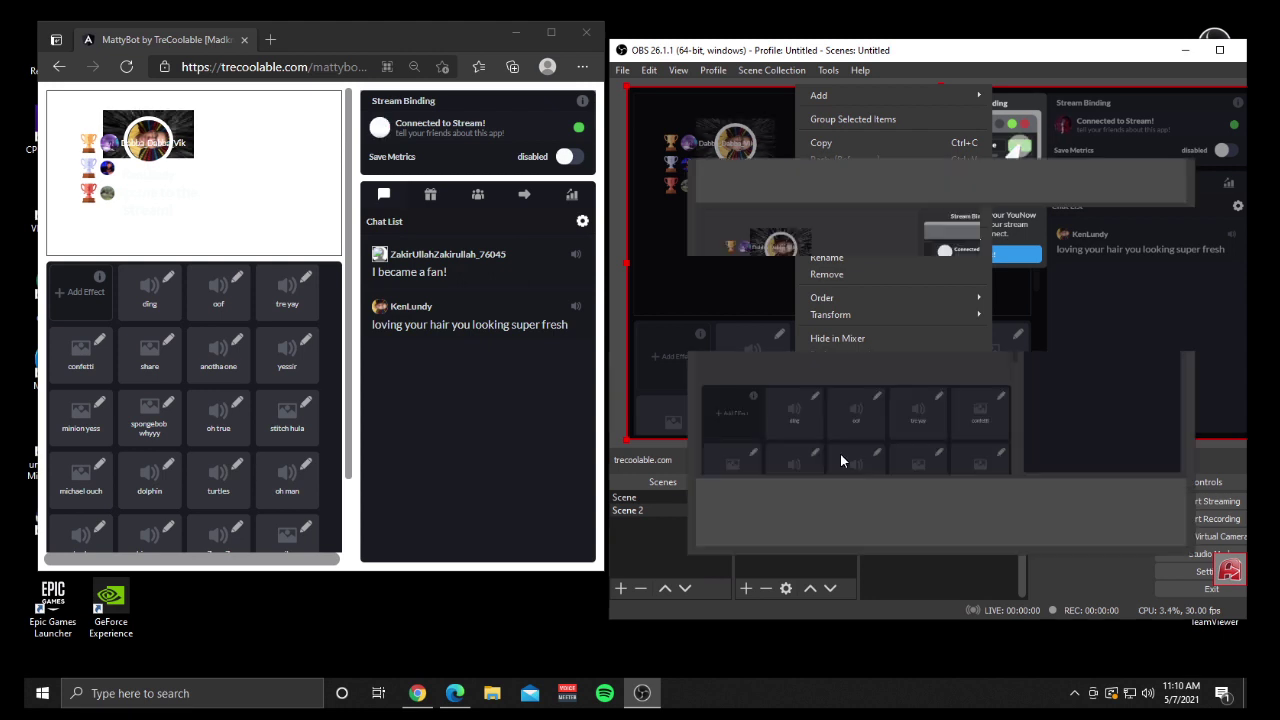
# Enlarge the Interact window, dismiss the Stream Binding and Custom Effects tips, then close it
pyautogui.moveTo(857, 118); pyautogui.dragTo(506, 111)
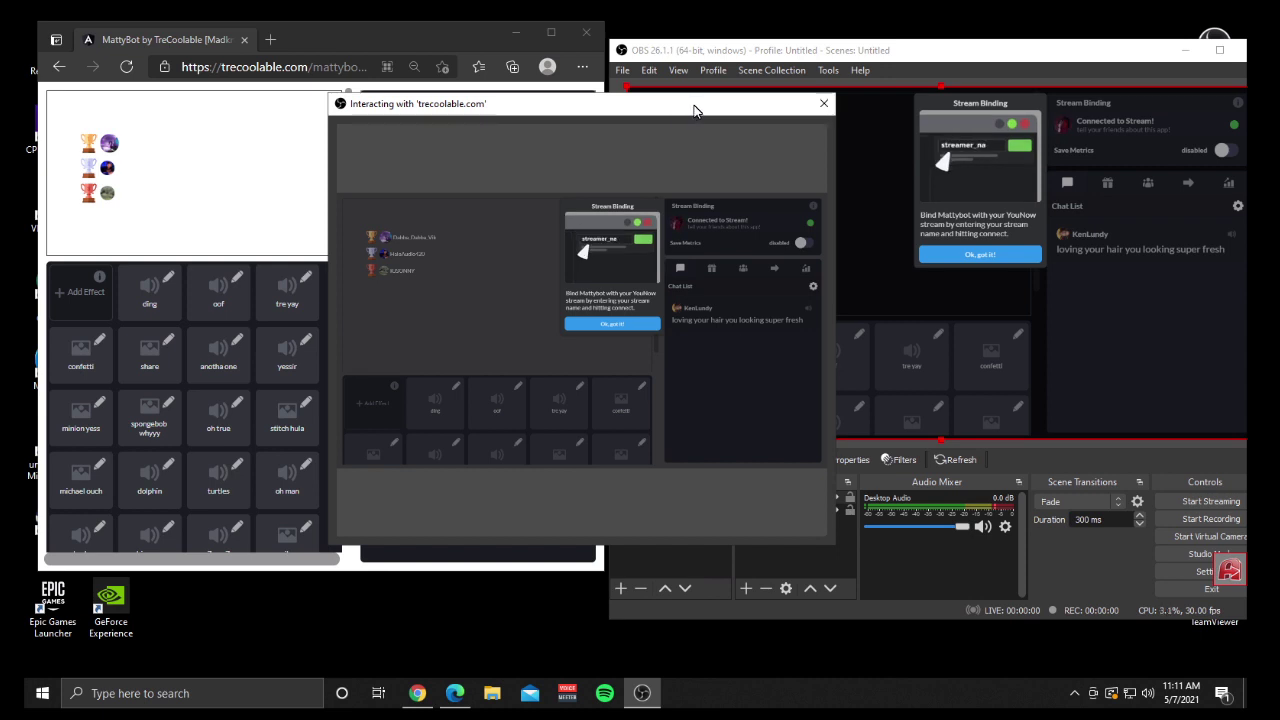
pyautogui.moveTo(588, 112); pyautogui.dragTo(300, 45)
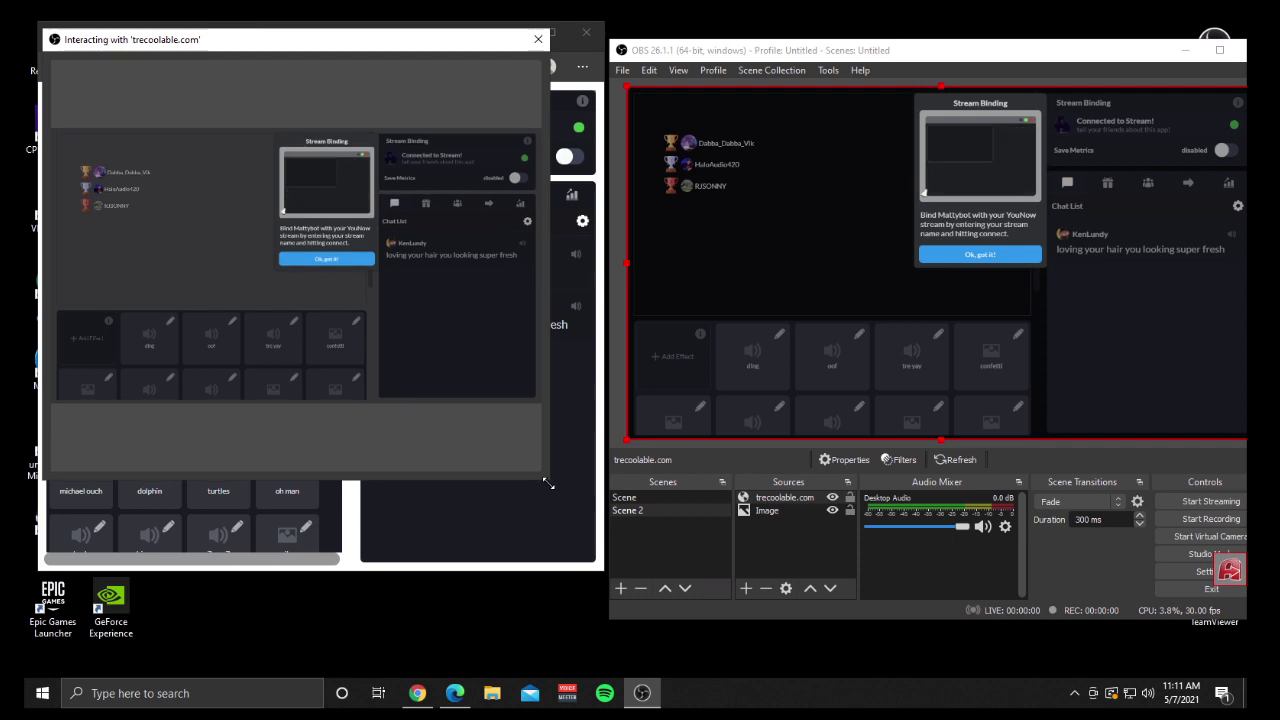
pyautogui.moveTo(535, 483); pyautogui.dragTo(1100, 655)
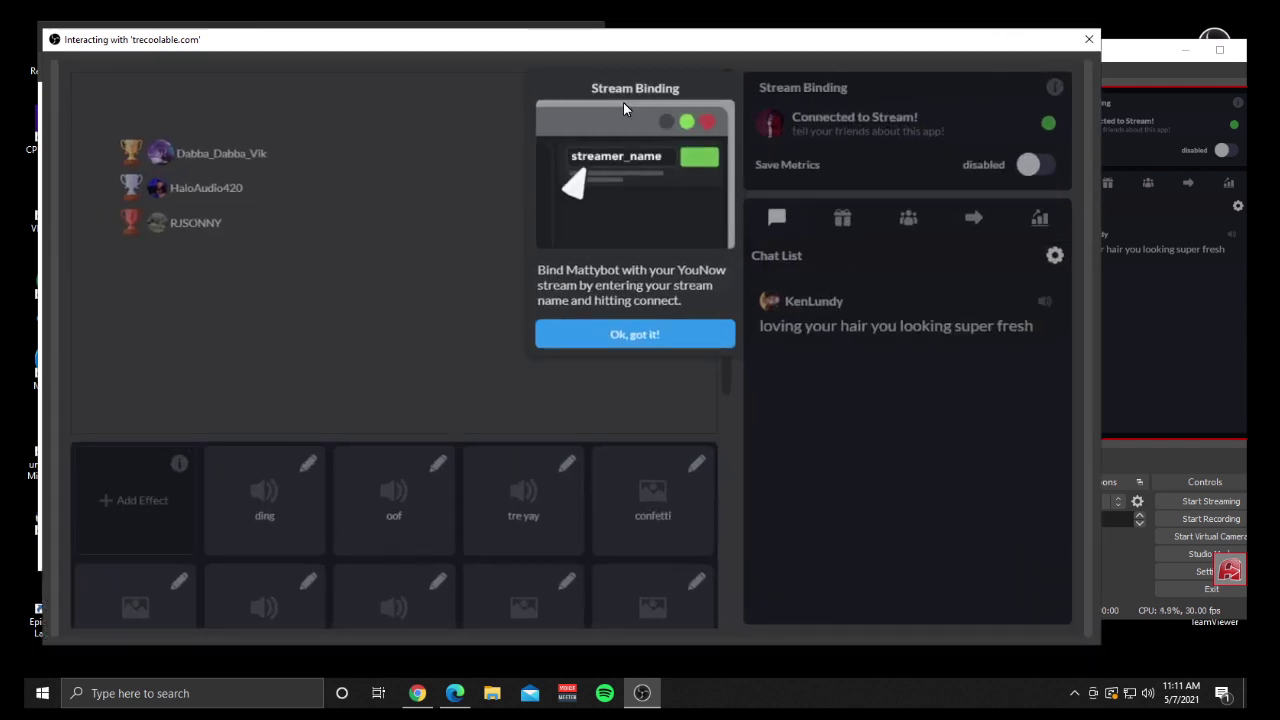
pyautogui.click(628, 340)
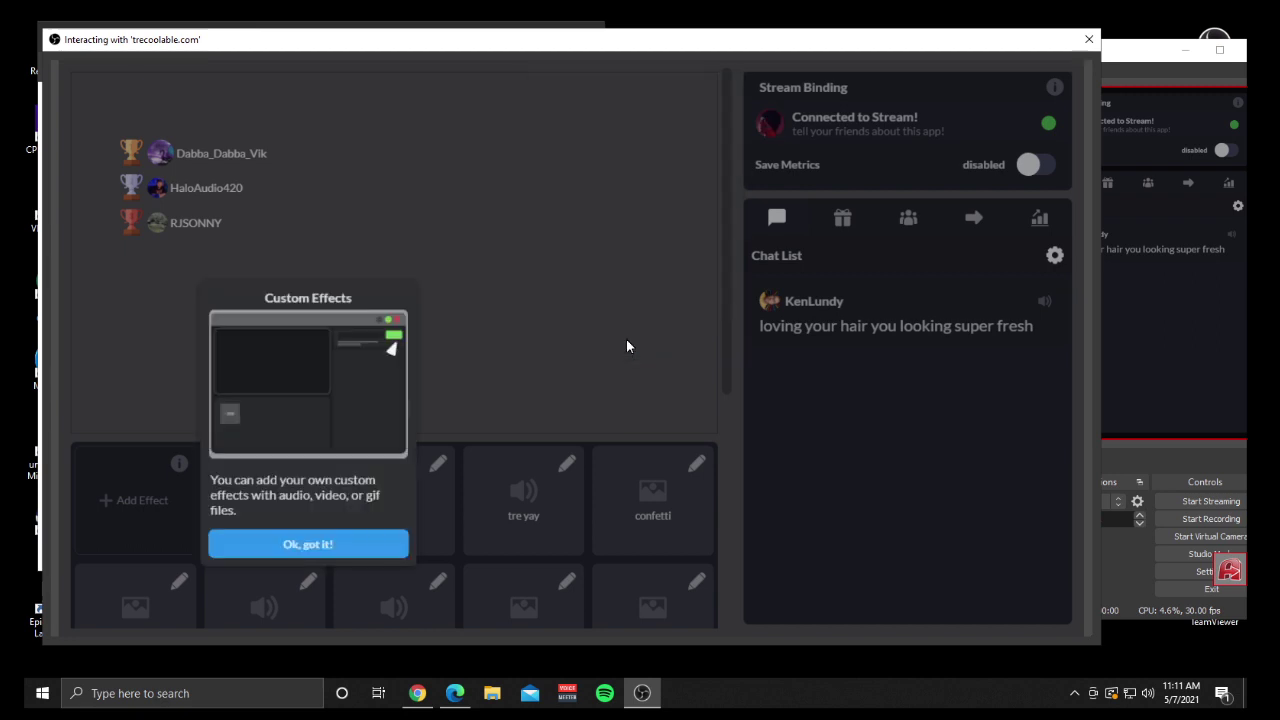
pyautogui.click(290, 548)
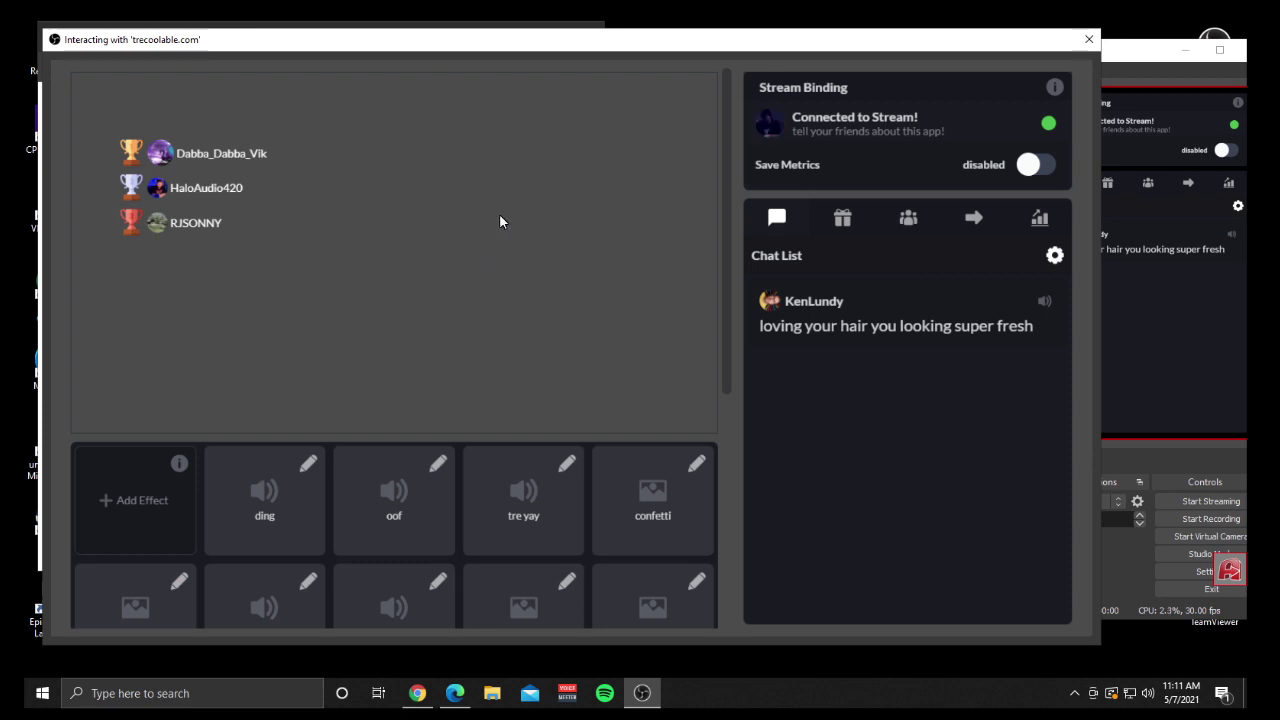
pyautogui.click(1089, 40)
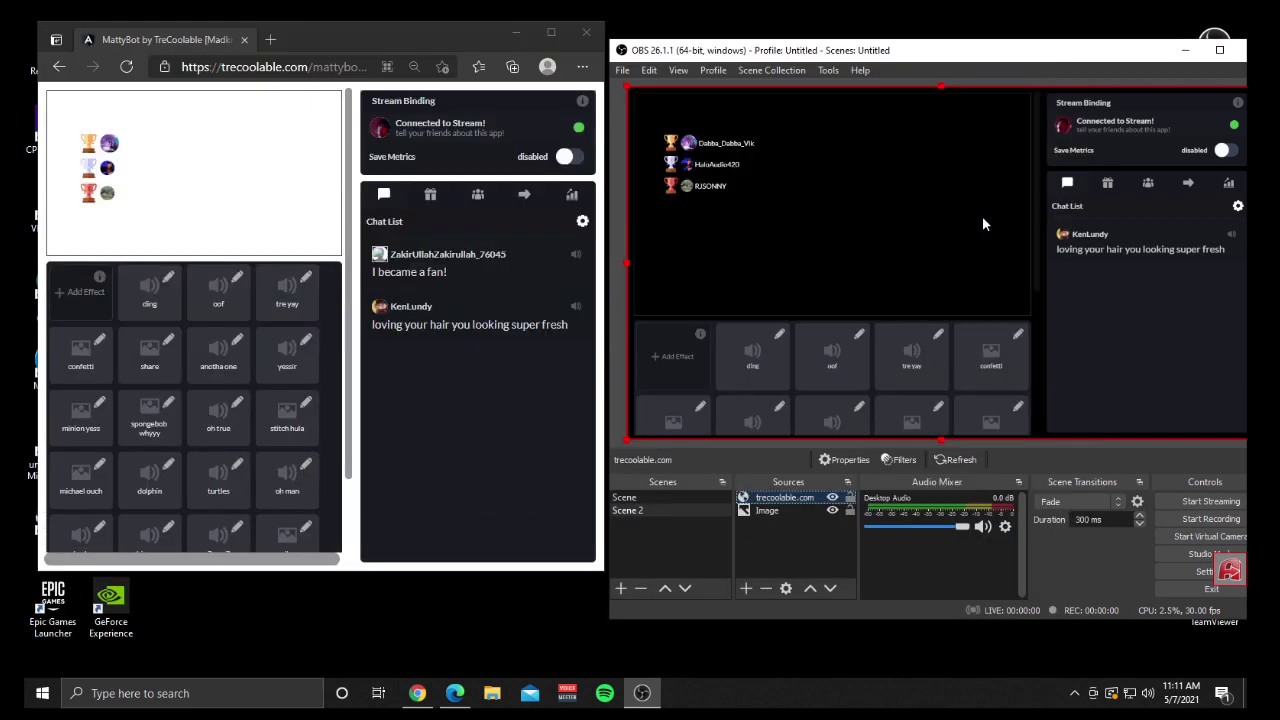
# Reload the MattyBot source and enable Control audio via OBS in its properties
pyautogui.click(960, 460)
pyautogui.click(949, 460)
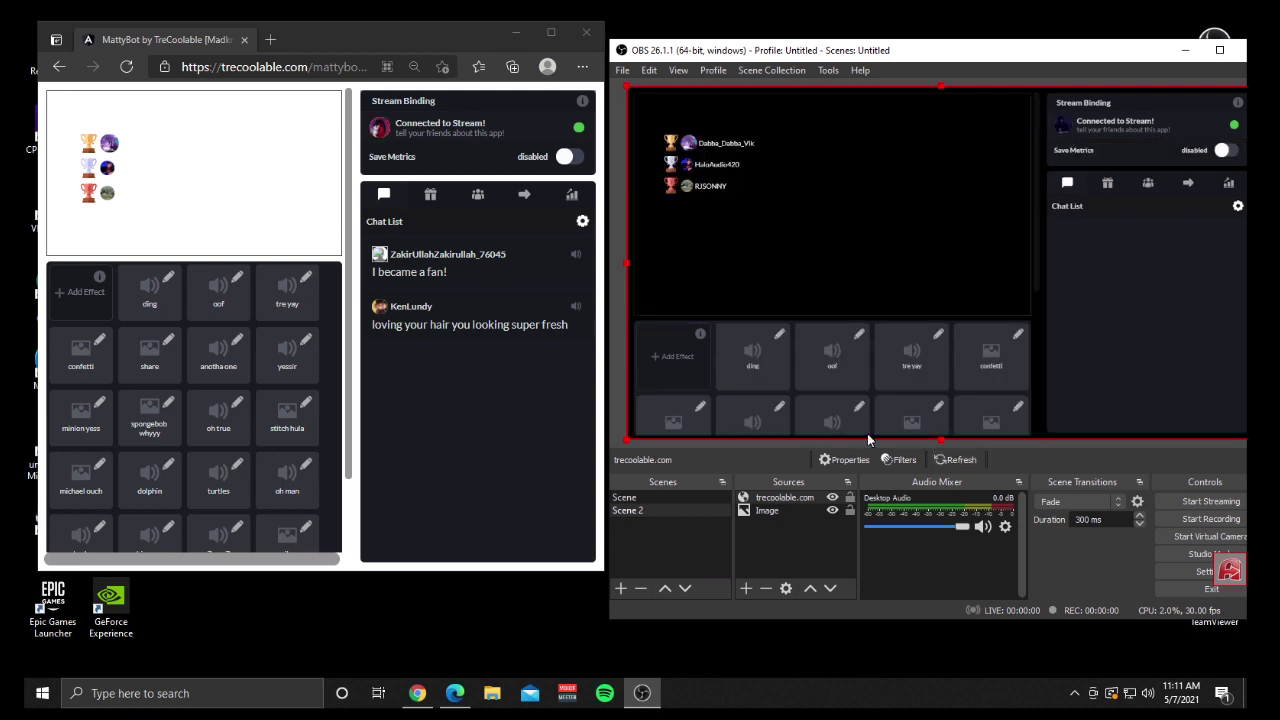
pyautogui.rightClick(784, 504)
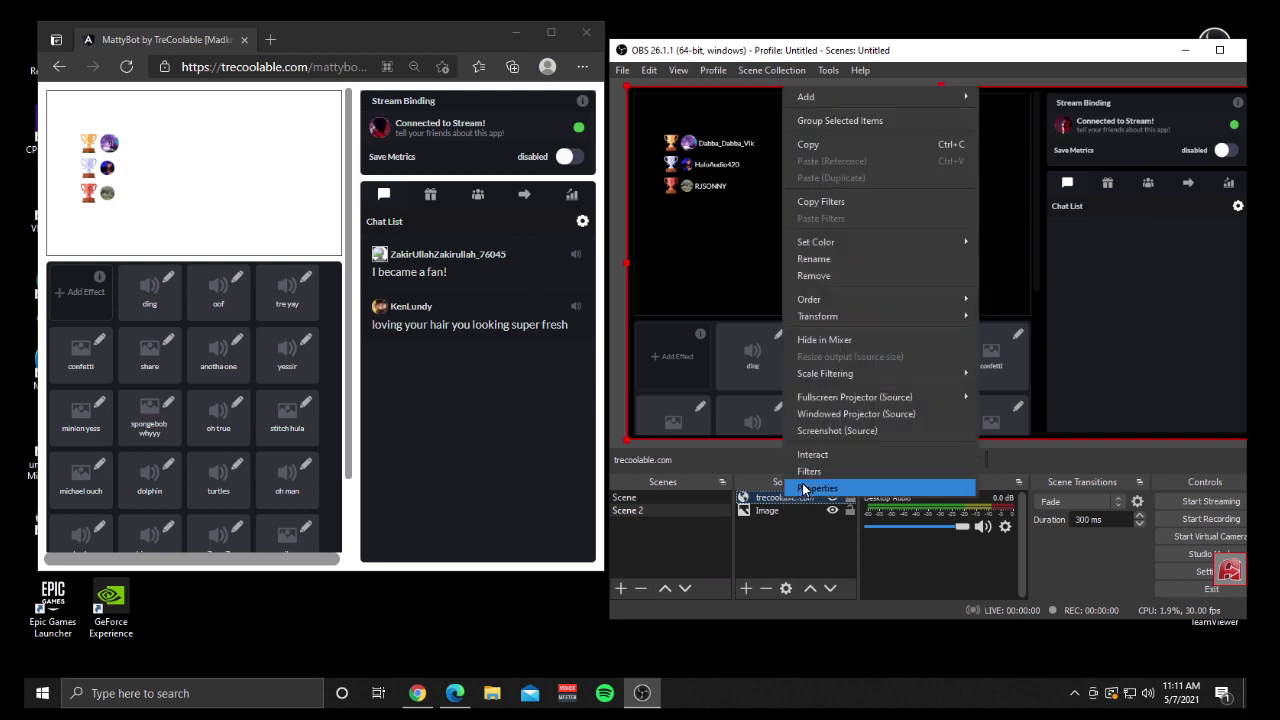
pyautogui.click(806, 490)
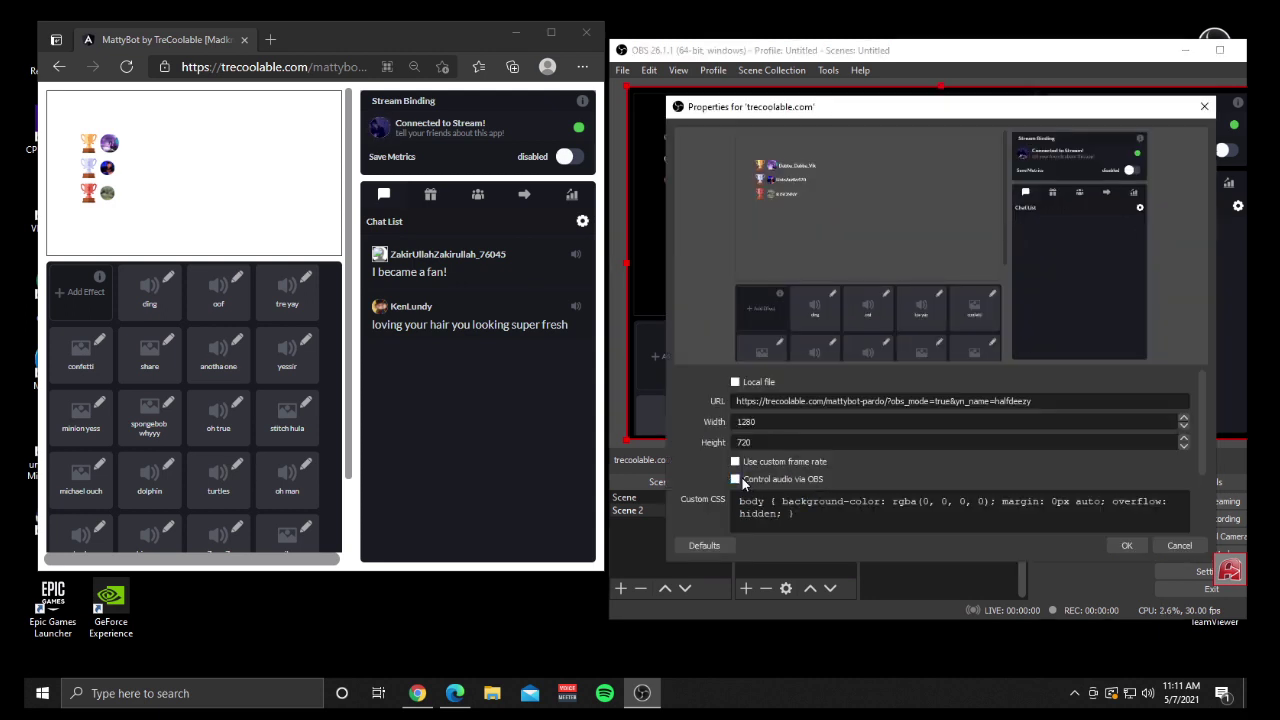
pyautogui.click(737, 481)
pyautogui.click(736, 480)
# Confirm the browser source width of 1280 and apply the properties
pyautogui.scroll(-2, 741, 483)
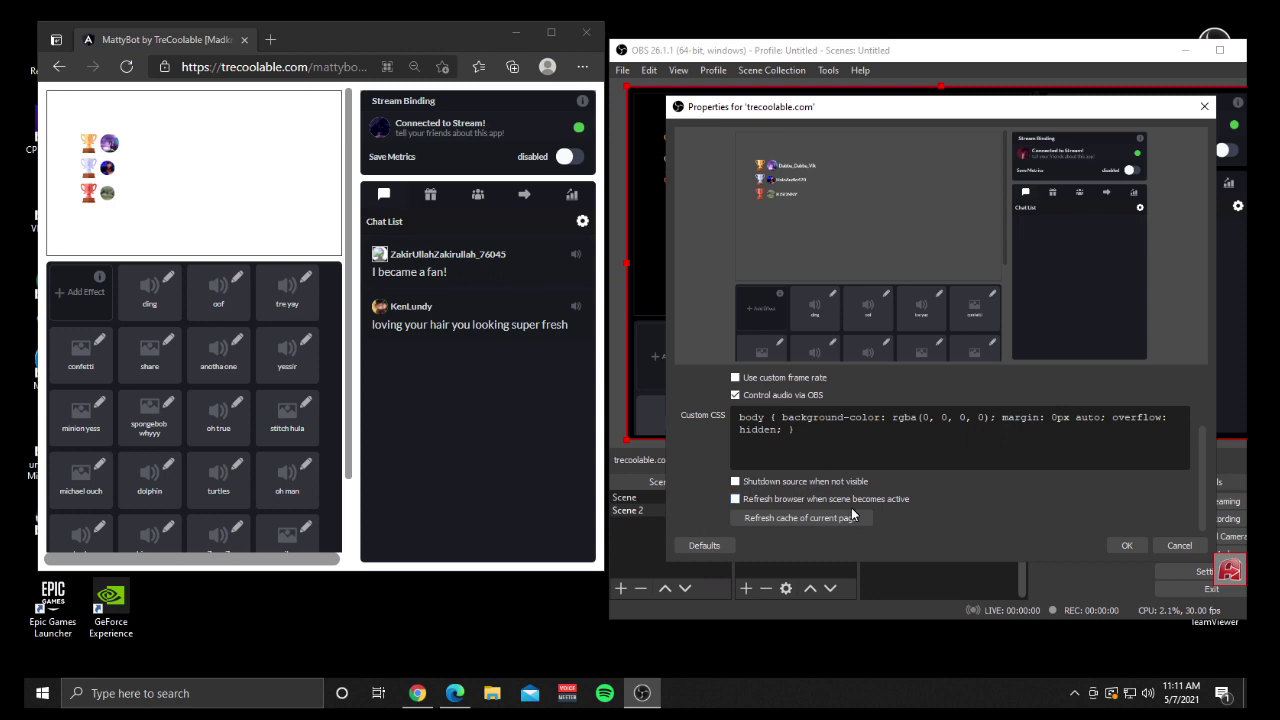
pyautogui.scroll(2, 750, 453)
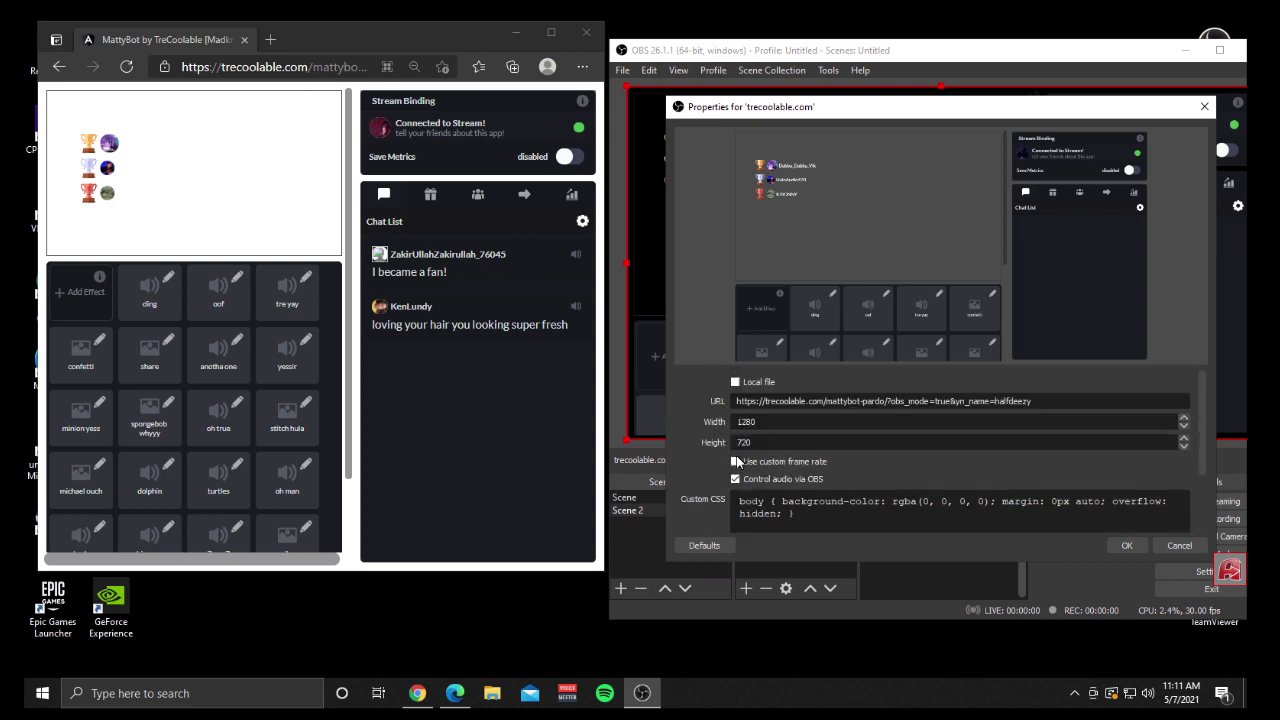
pyautogui.click(714, 421)
pyautogui.click(714, 442)
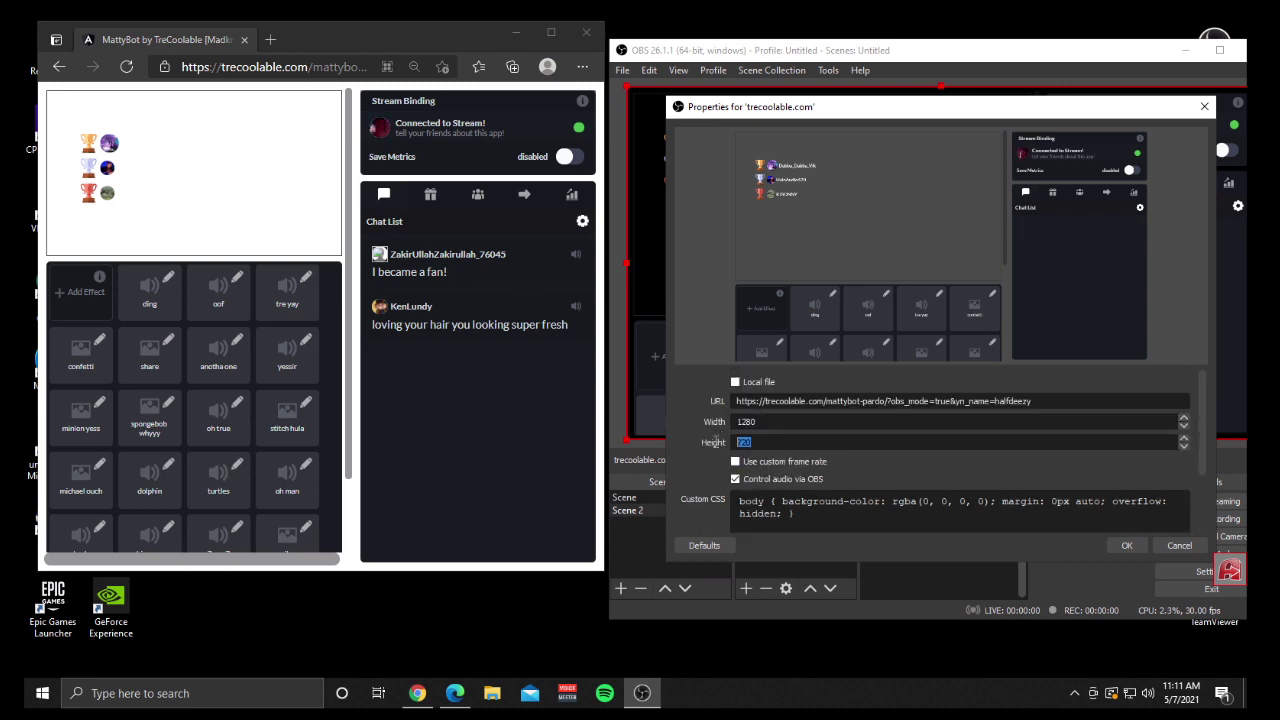
pyautogui.click(778, 443)
pyautogui.click(730, 423)
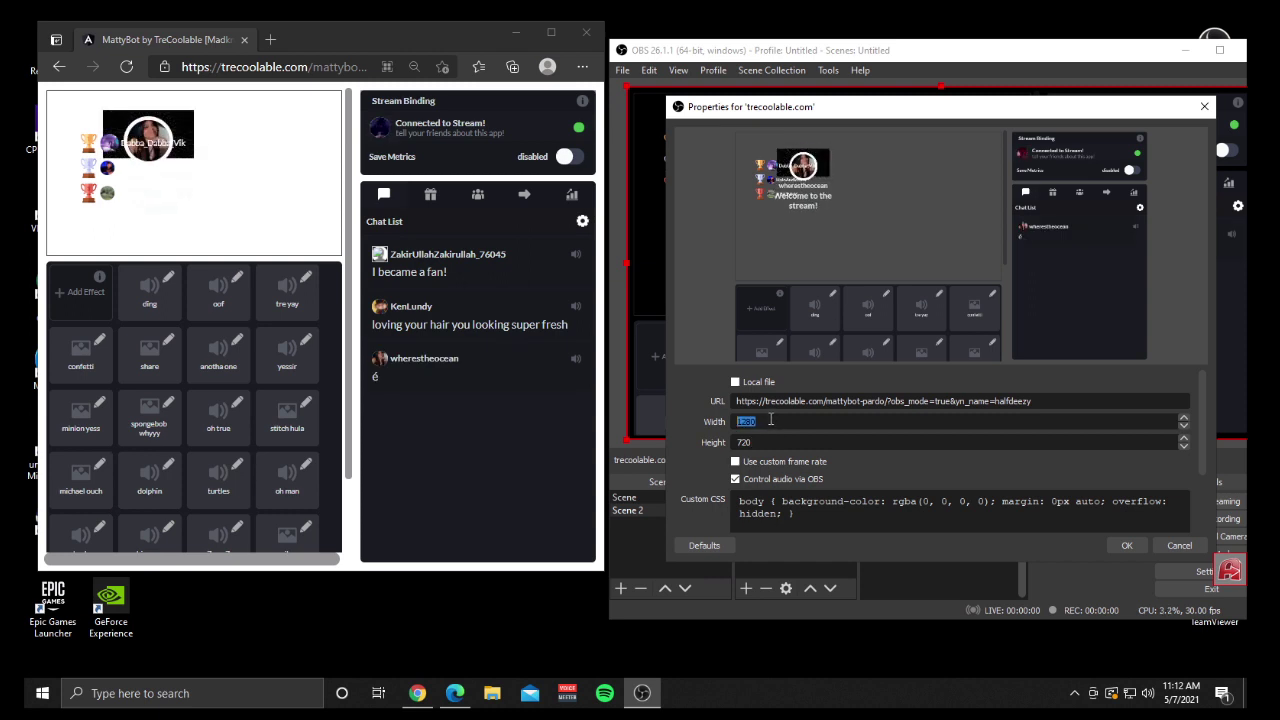
pyautogui.click(757, 422)
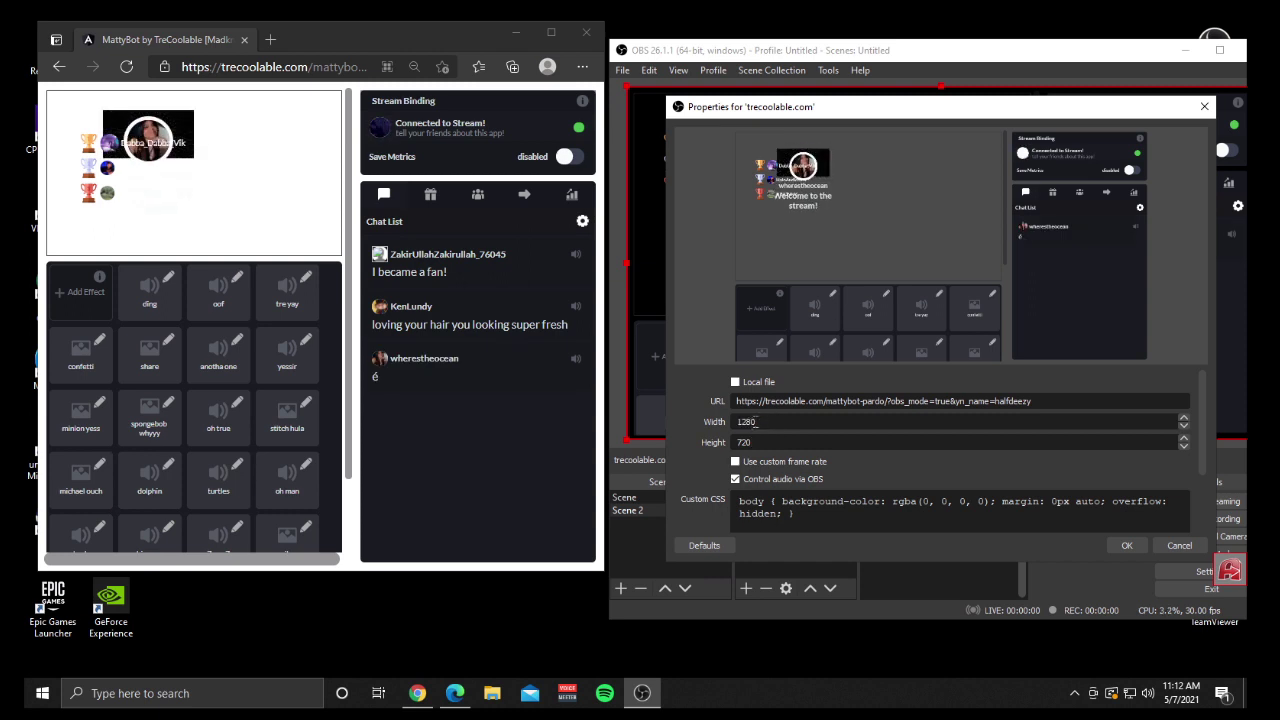
pyautogui.click(776, 444)
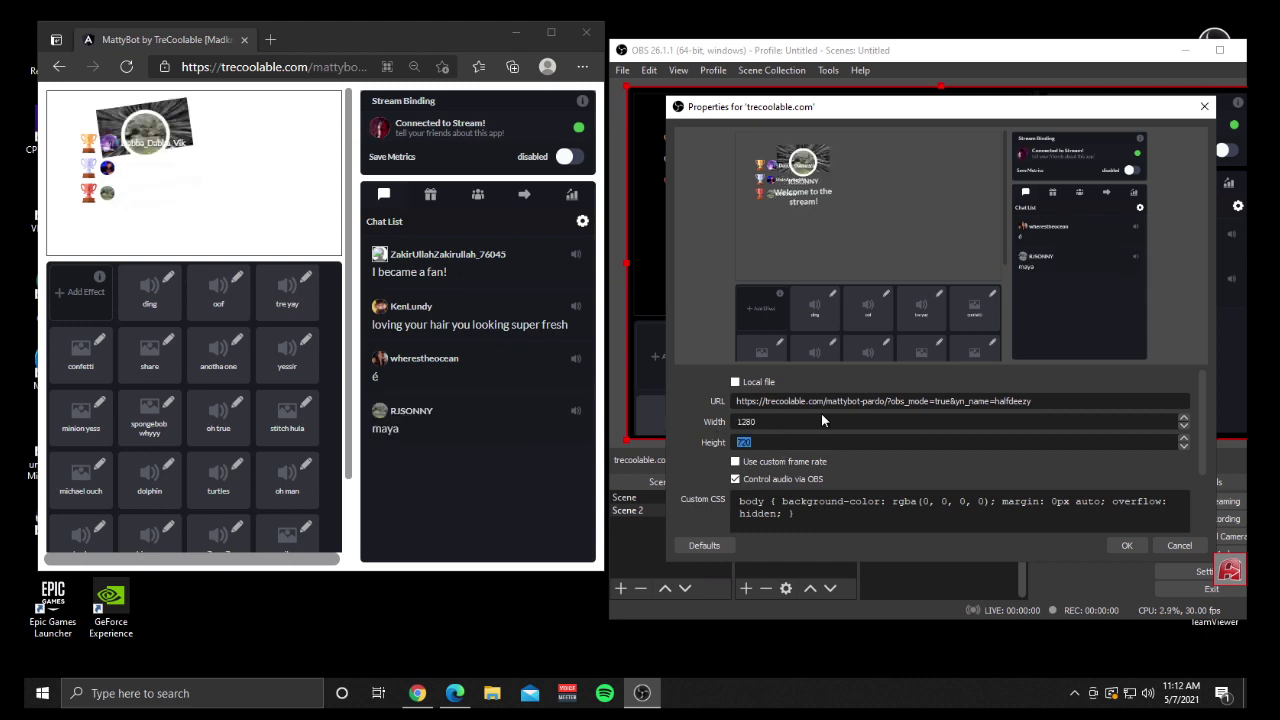
pyautogui.scroll(-3, 883, 480)
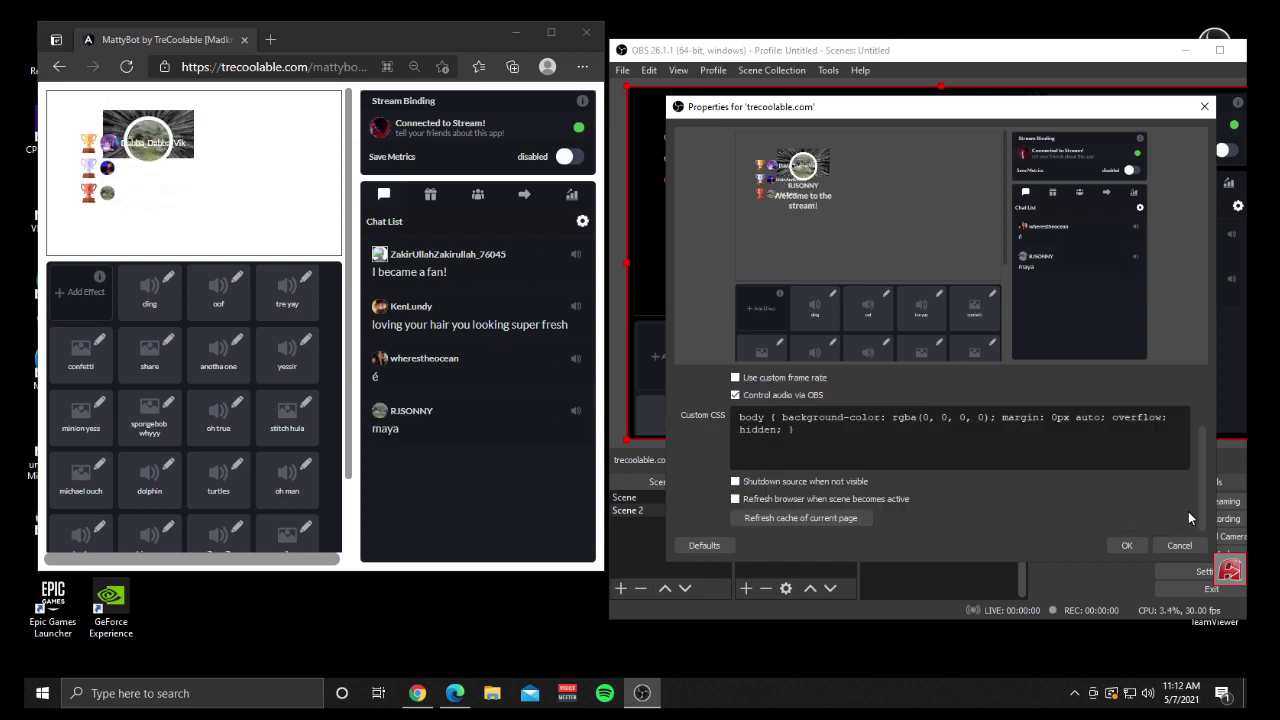
pyautogui.click(1126, 545)
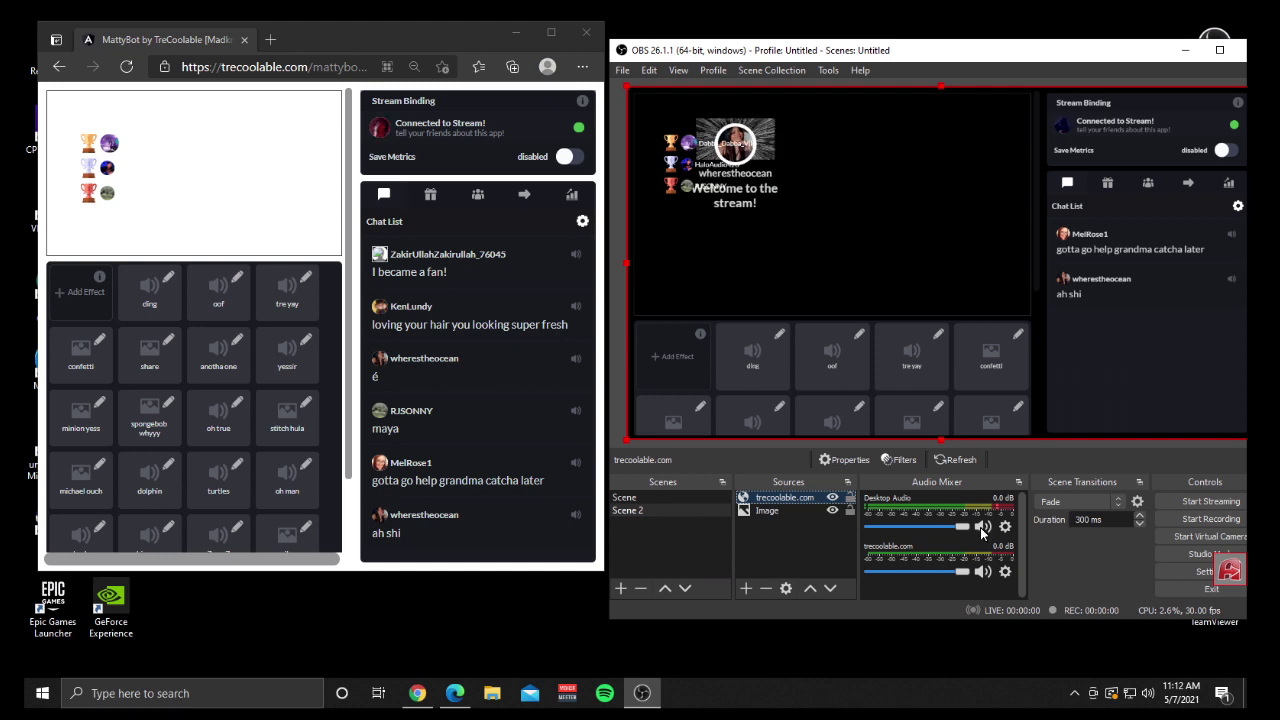
# Mute Desktop Audio and rename the trecoolable.com mixer channel to 'Mattybot Sounds'
pyautogui.click(983, 527)
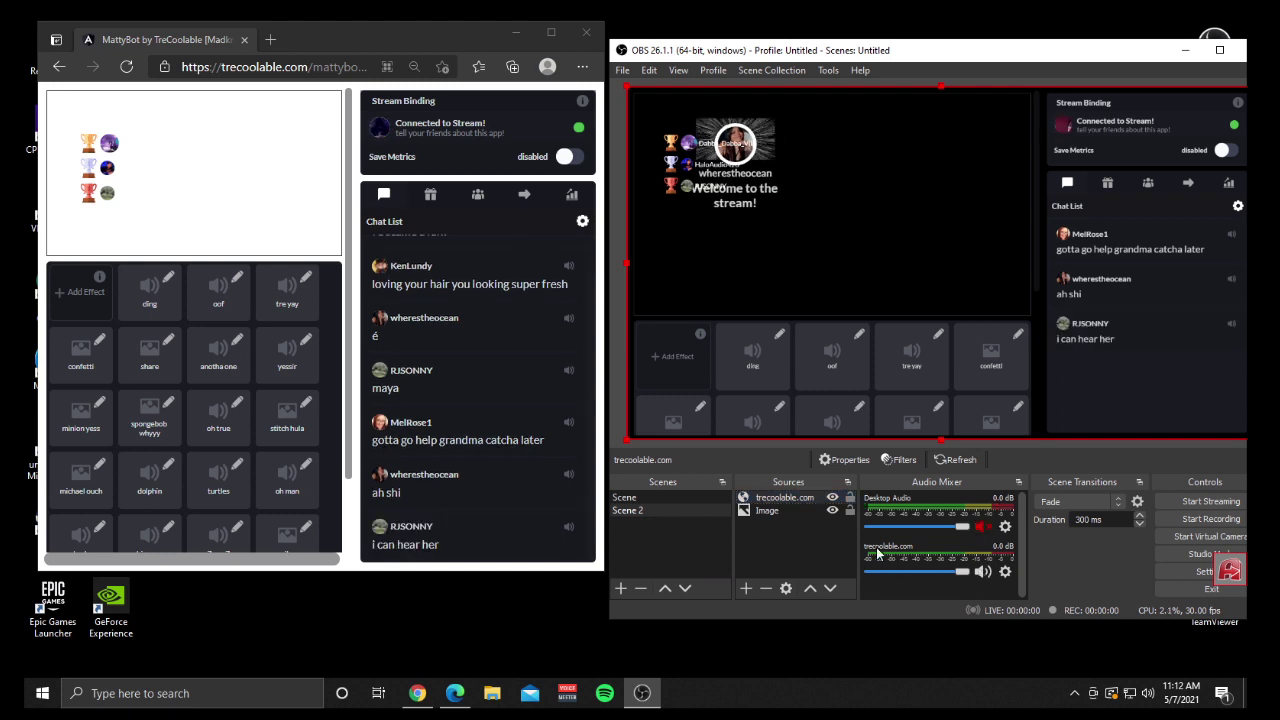
pyautogui.rightClick(912, 565)
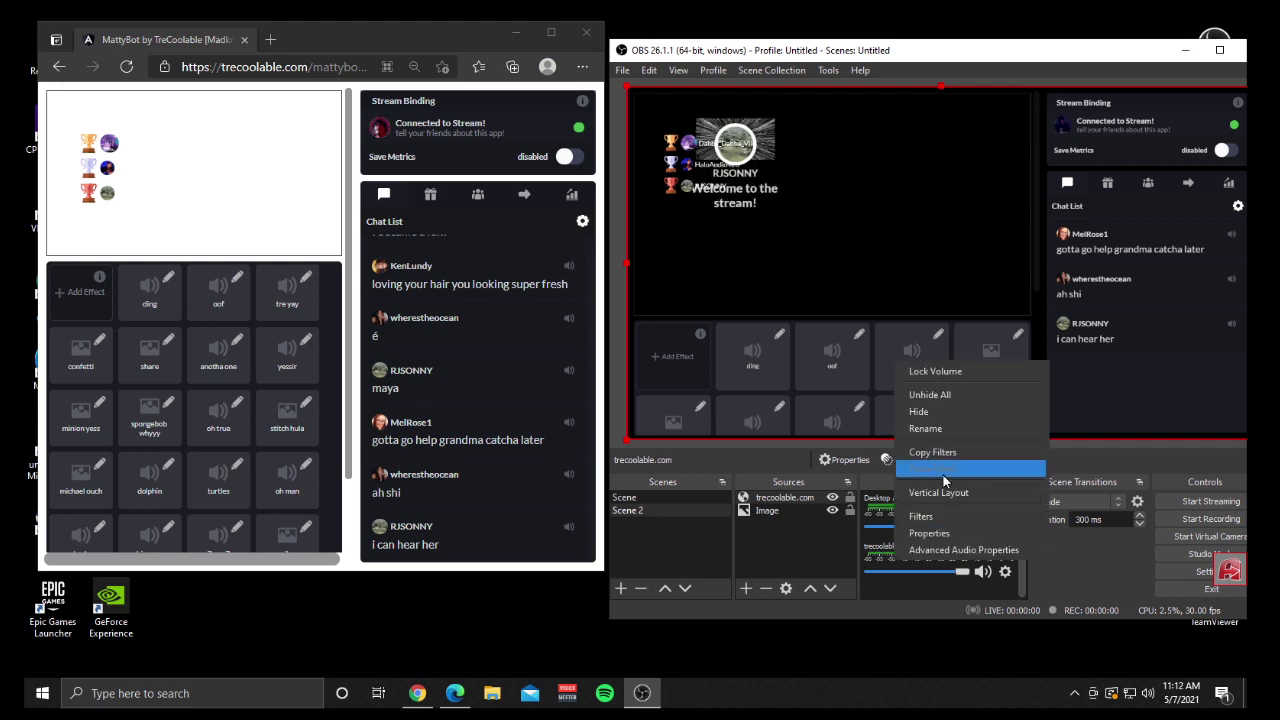
pyautogui.click(941, 429)
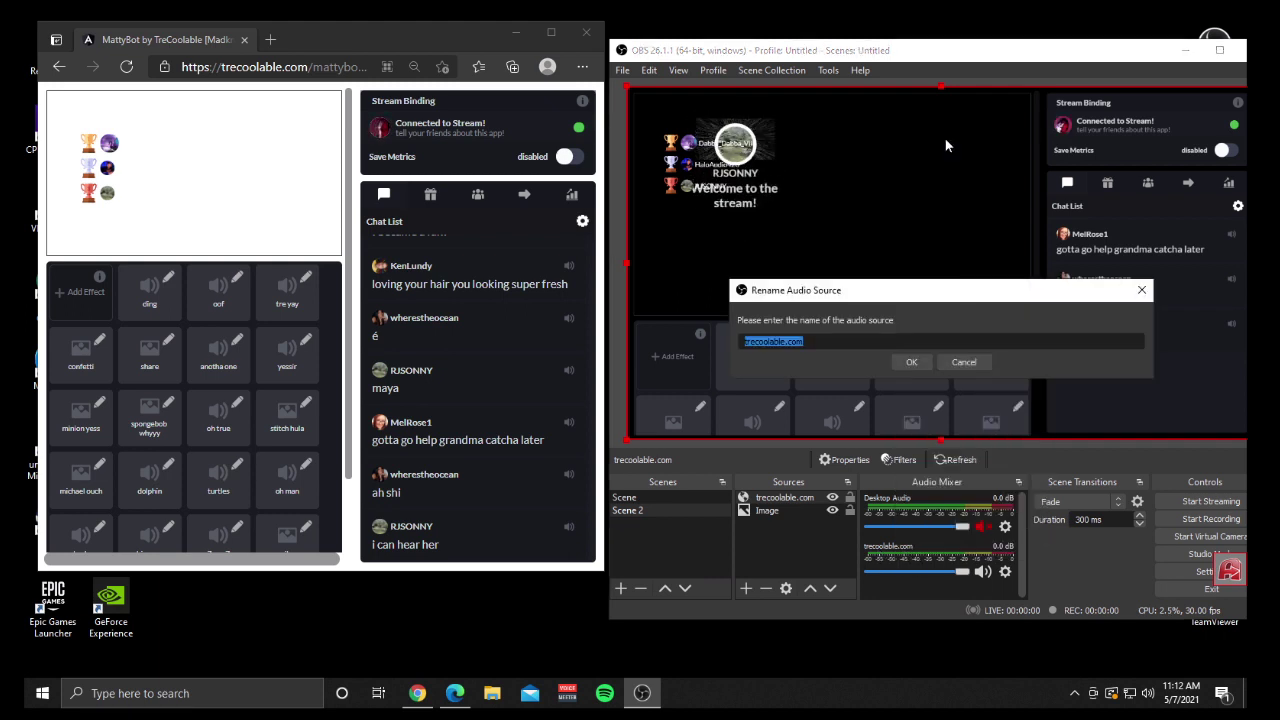
pyautogui.write('Mattybot')
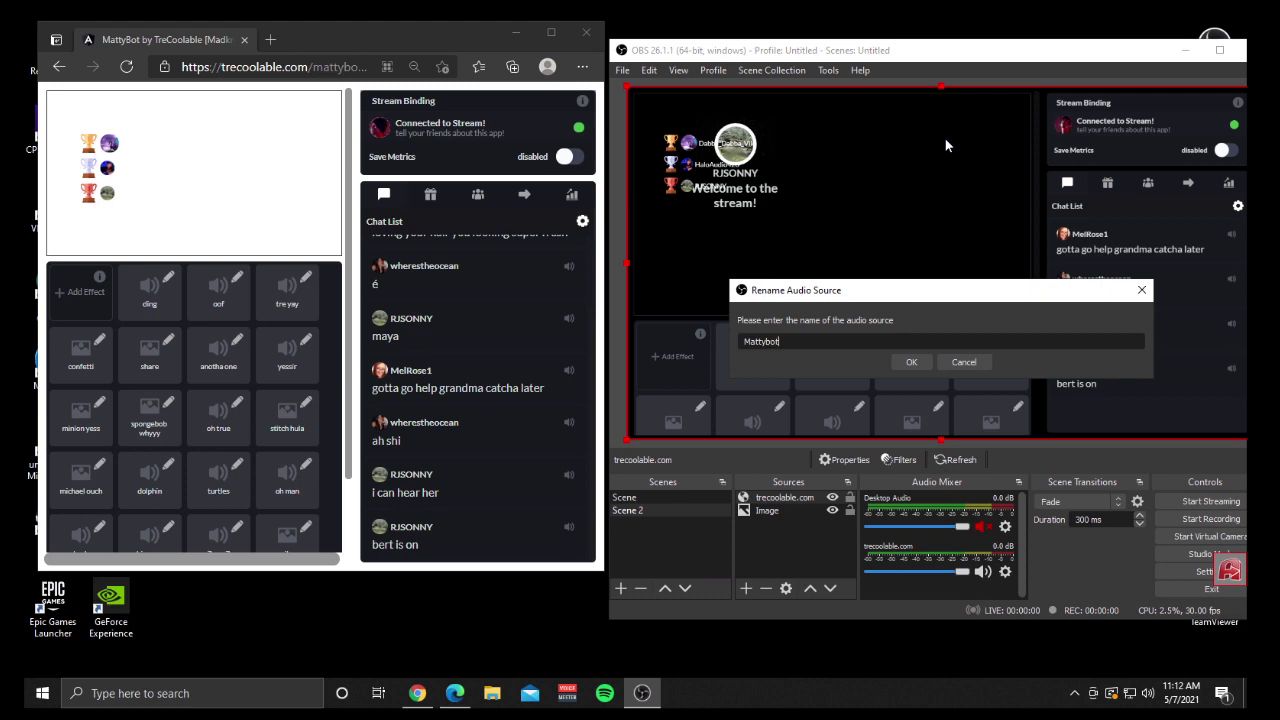
pyautogui.write(' Sounds')
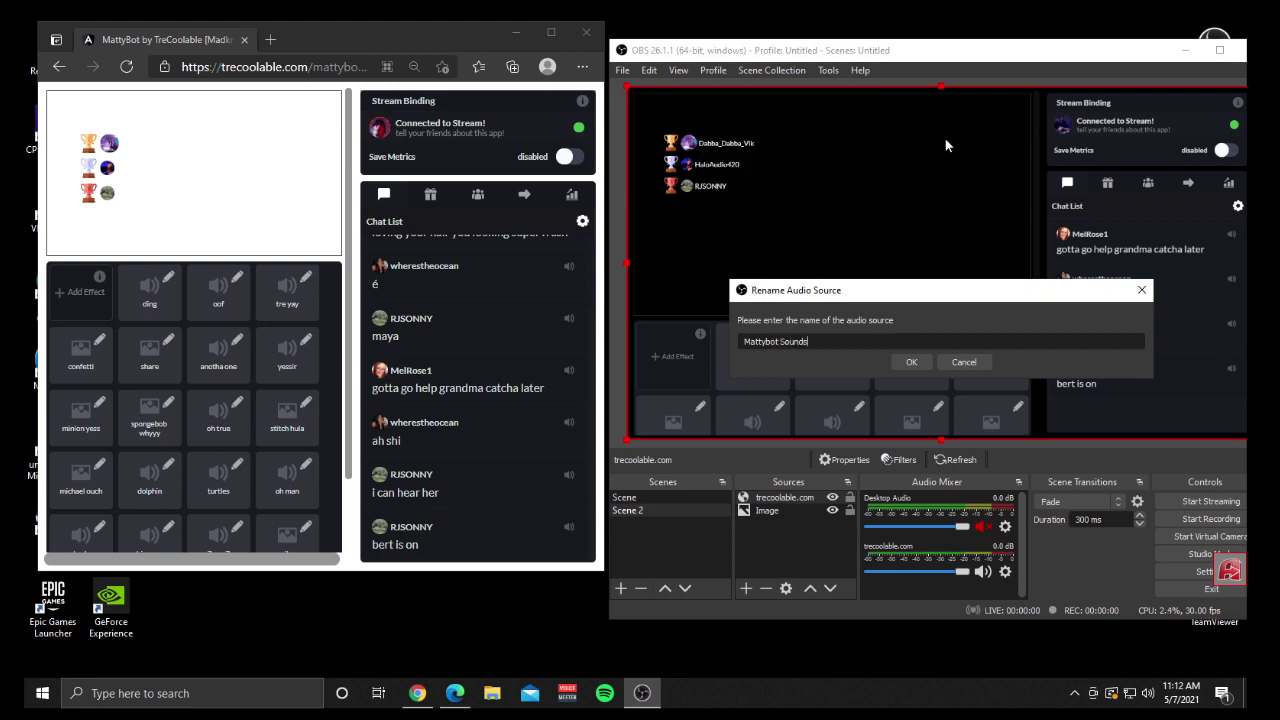
pyautogui.press('Return')
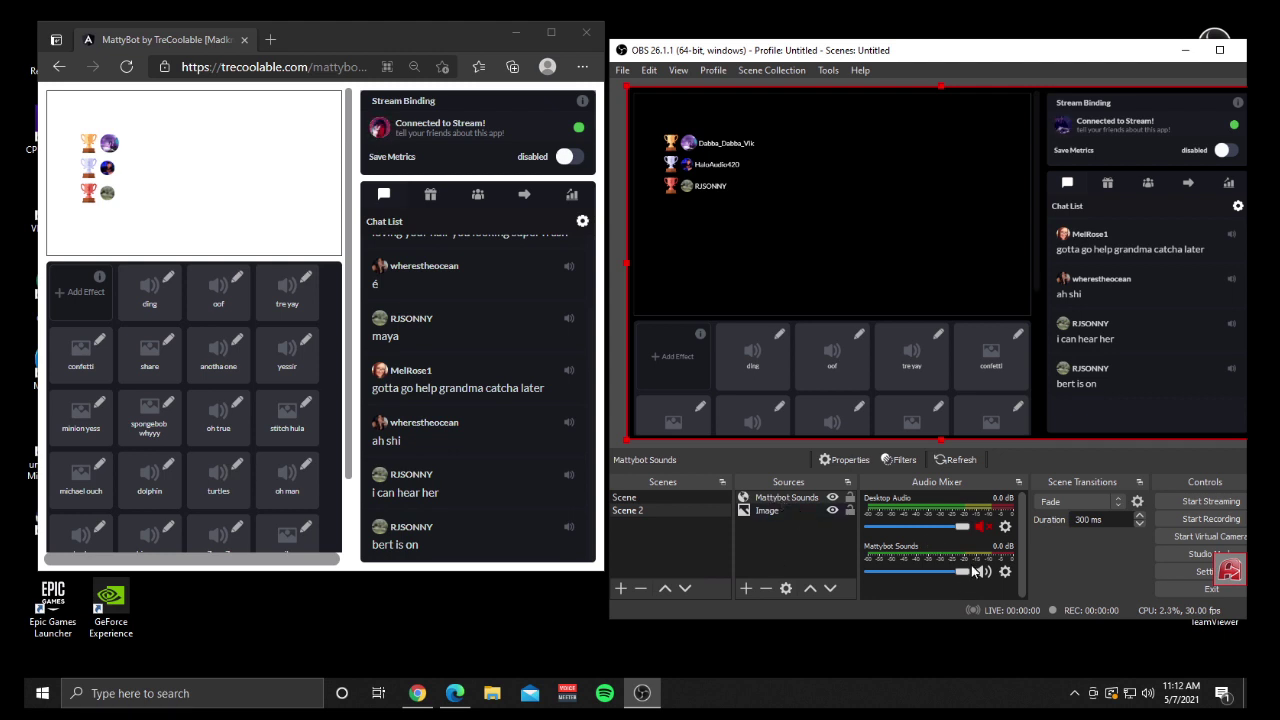
# Lower the Mattybot Sounds fader to about -14.7 dB
pyautogui.moveTo(958, 570); pyautogui.dragTo(922, 571)
pyautogui.rightClick(922, 571)
pyautogui.click(916, 567)
# Open Interact for Mattybot Sounds, cancel the Add Effect form, and browse the effects grid
pyautogui.rightClick(797, 501)
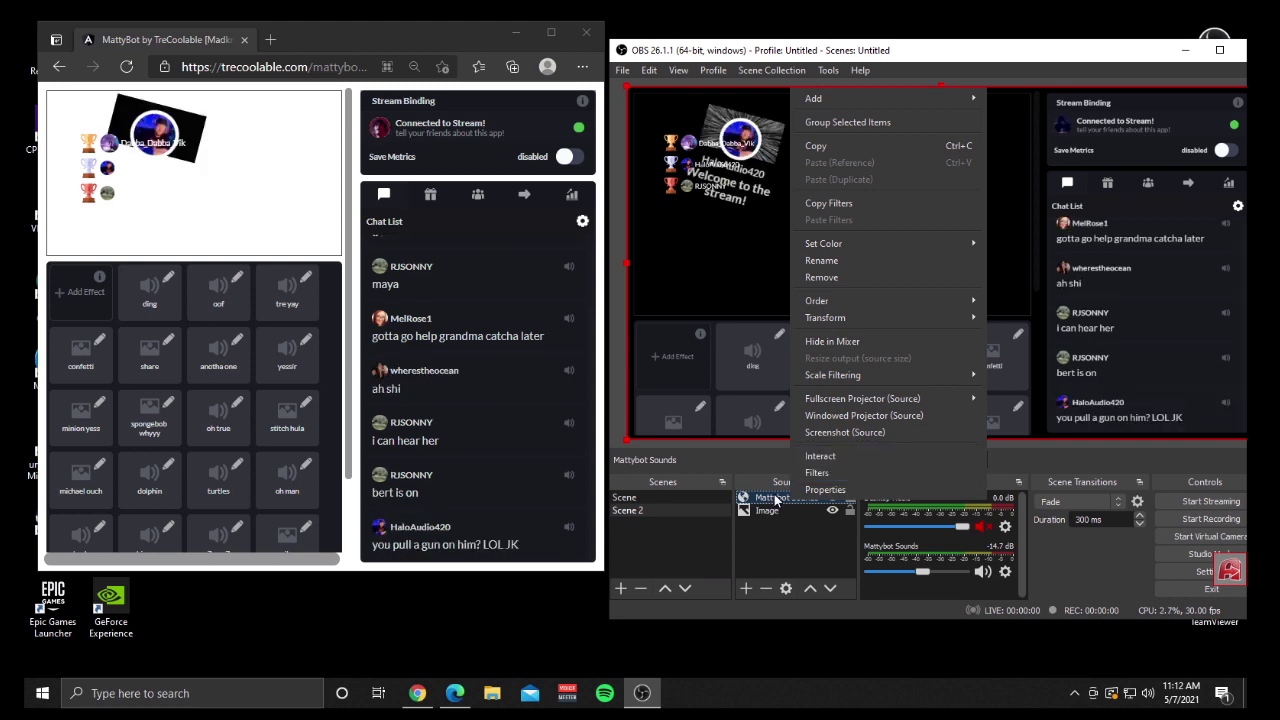
pyautogui.click(822, 457)
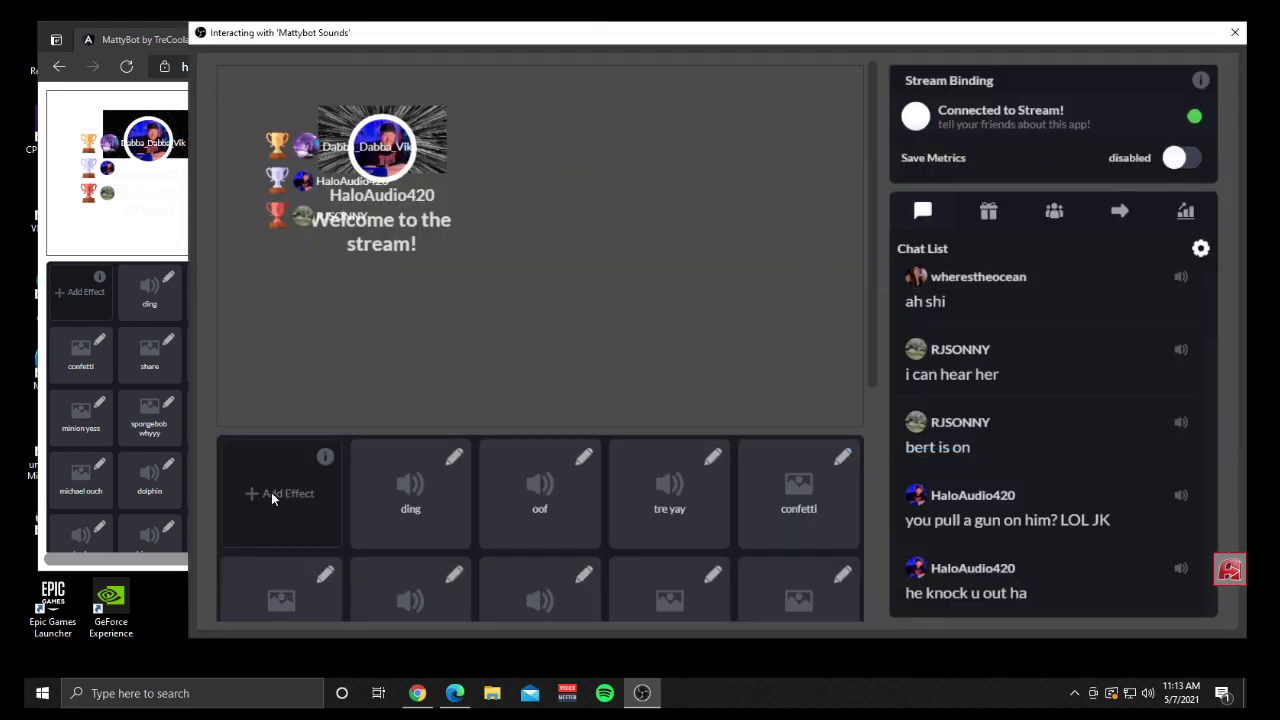
pyautogui.click(271, 491)
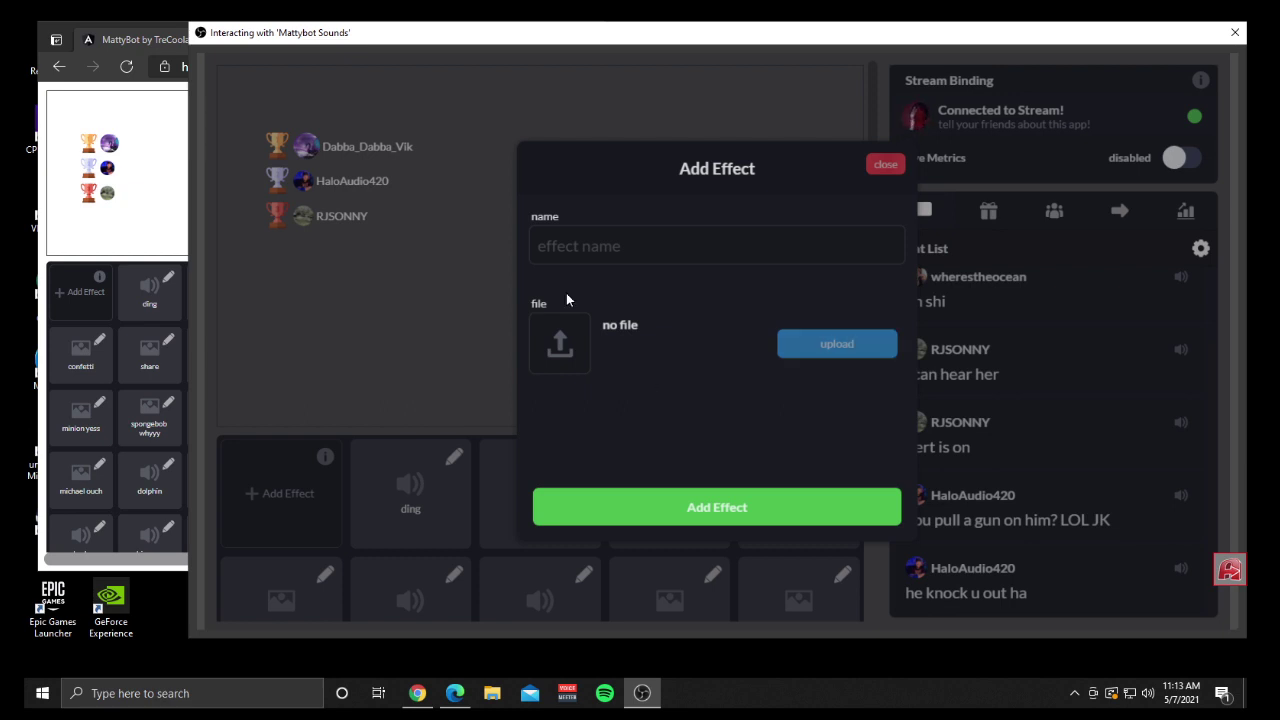
pyautogui.click(592, 246)
pyautogui.click(406, 341)
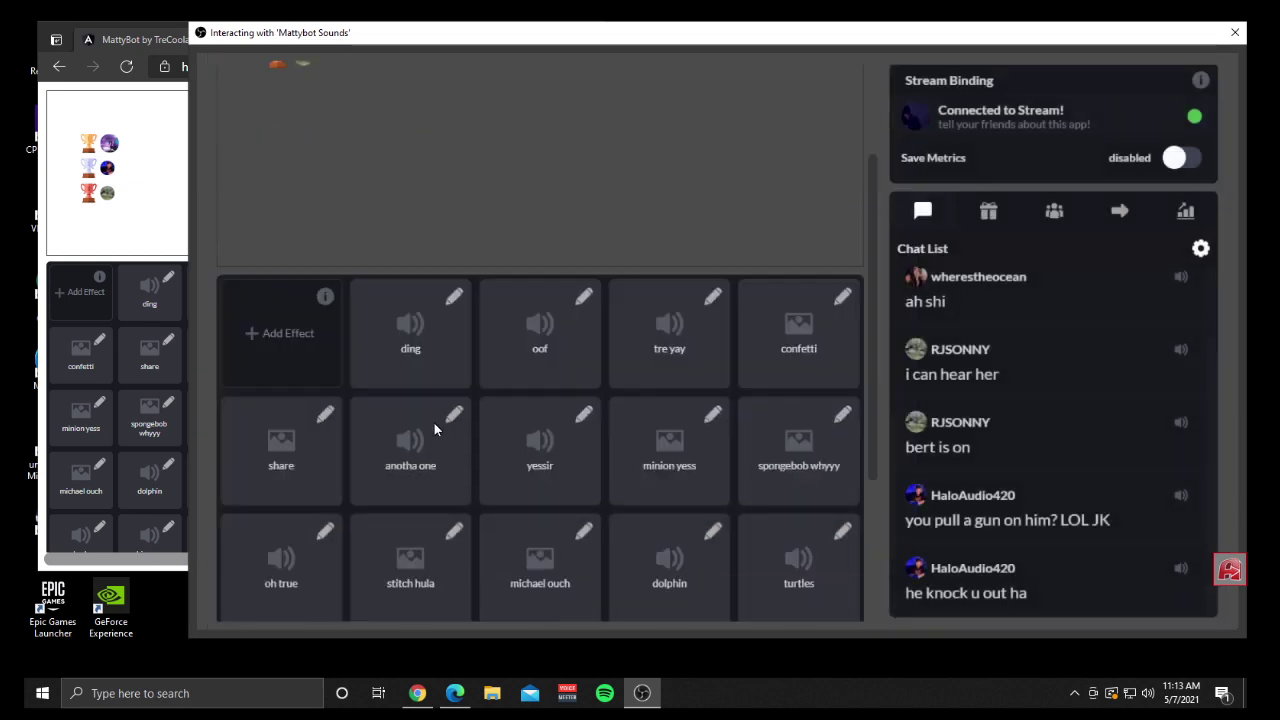
pyautogui.scroll(-3, 434, 423)
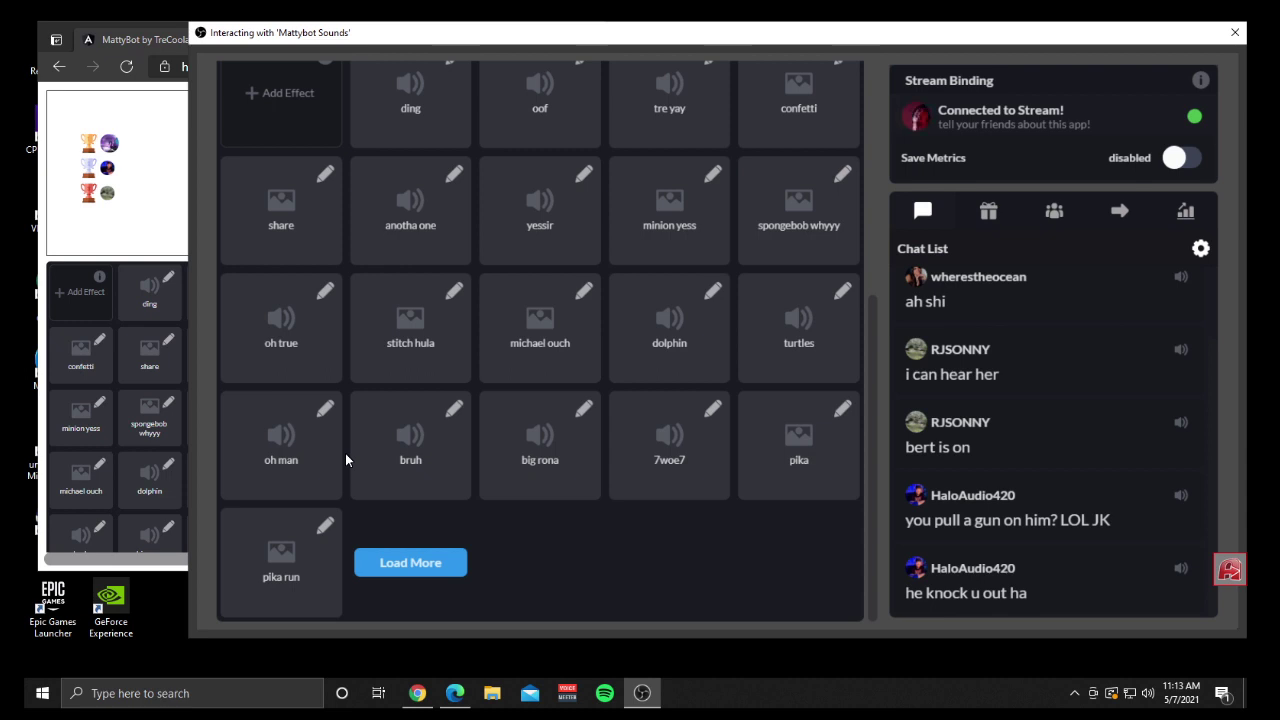
pyautogui.scroll(1, 457, 359)
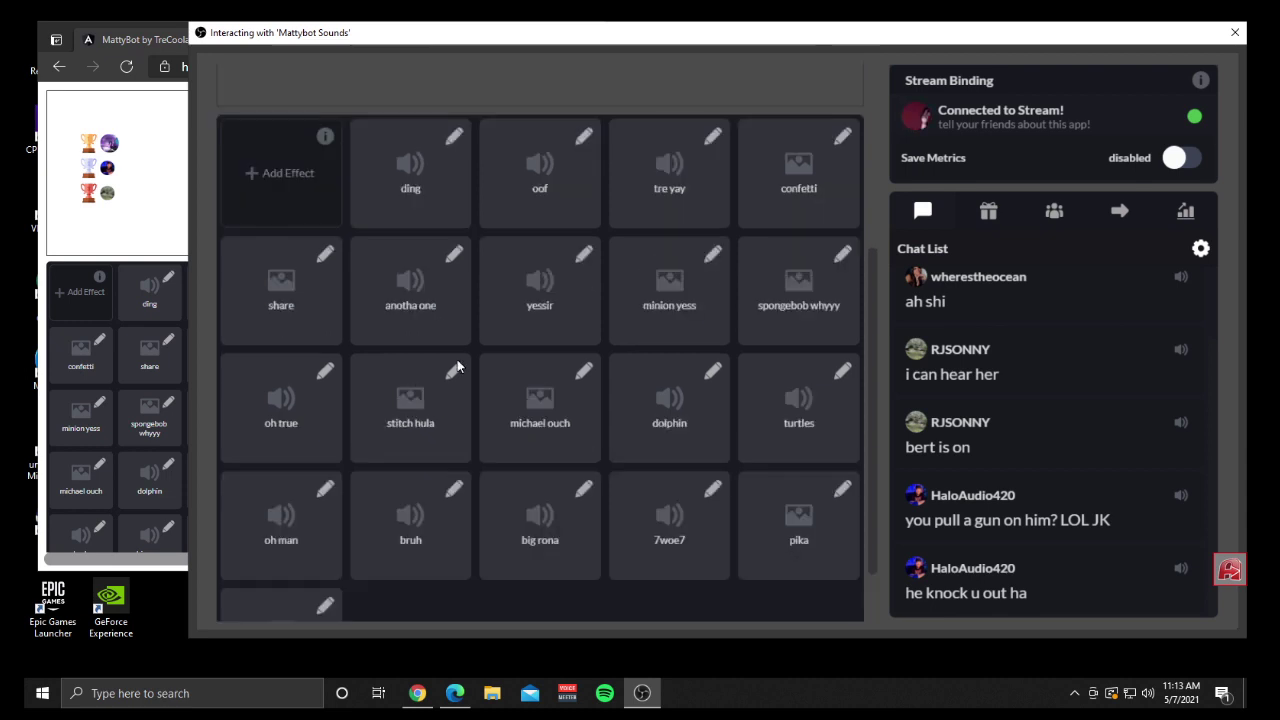
pyautogui.scroll(-1, 457, 359)
pyautogui.scroll(2, 423, 275)
pyautogui.scroll(-3, 353, 449)
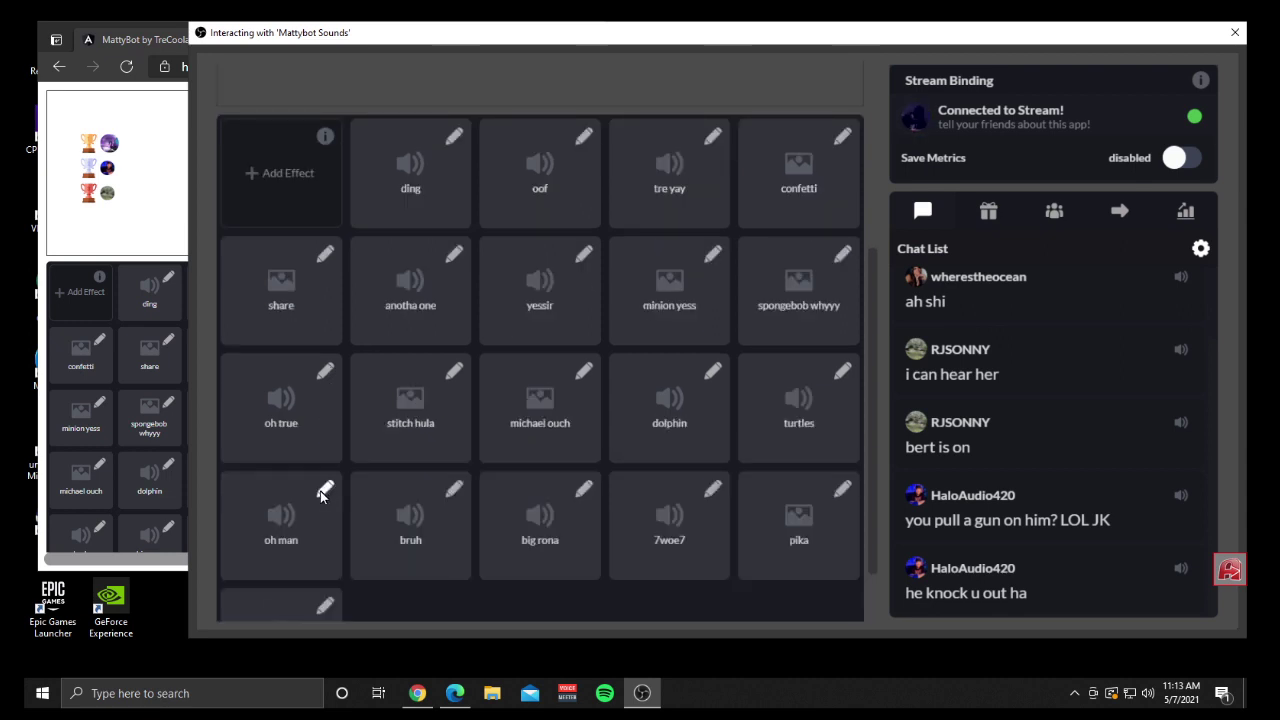
# Add the trigger phrase 'oh man' to the oh man effect and close its editor
pyautogui.click(325, 490)
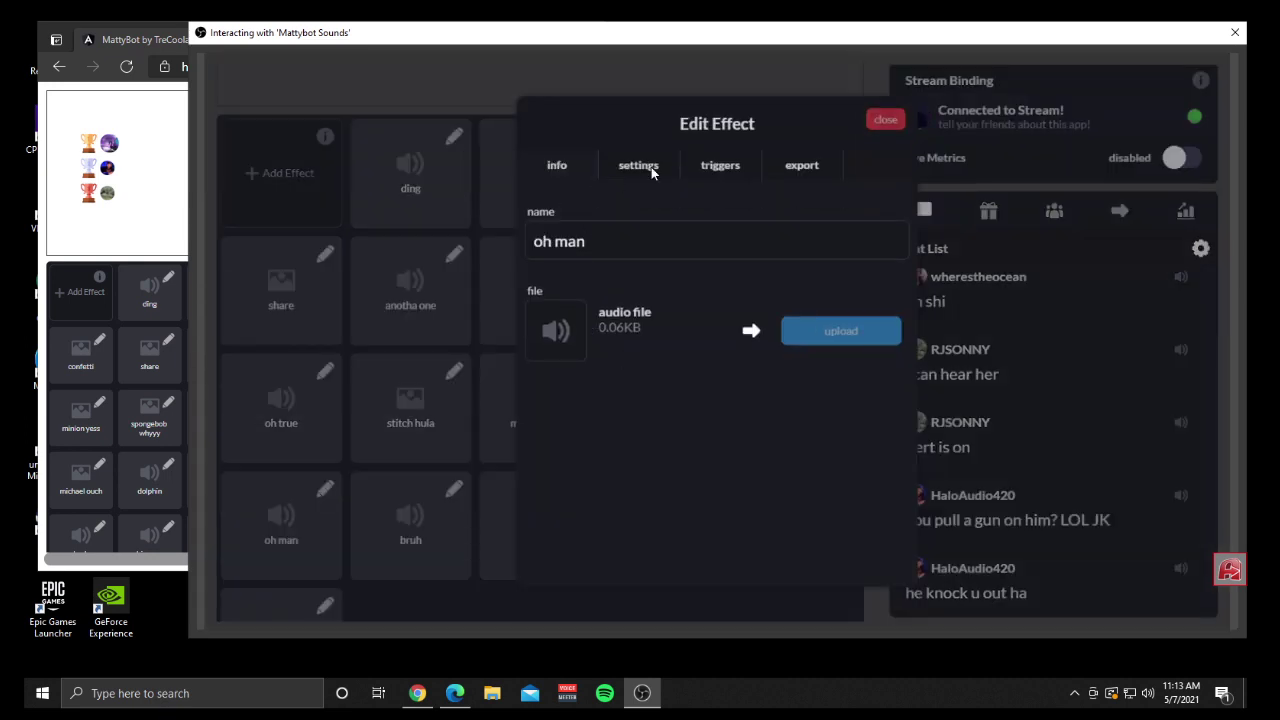
pyautogui.click(805, 166)
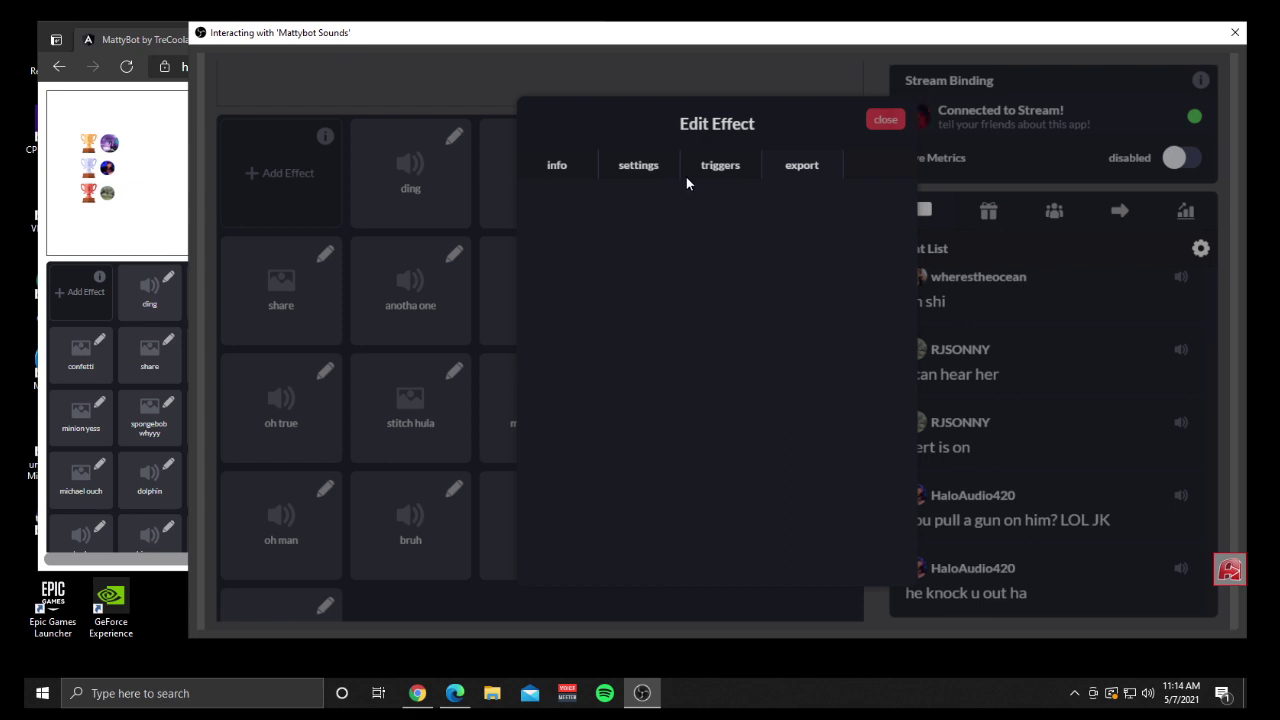
pyautogui.click(718, 168)
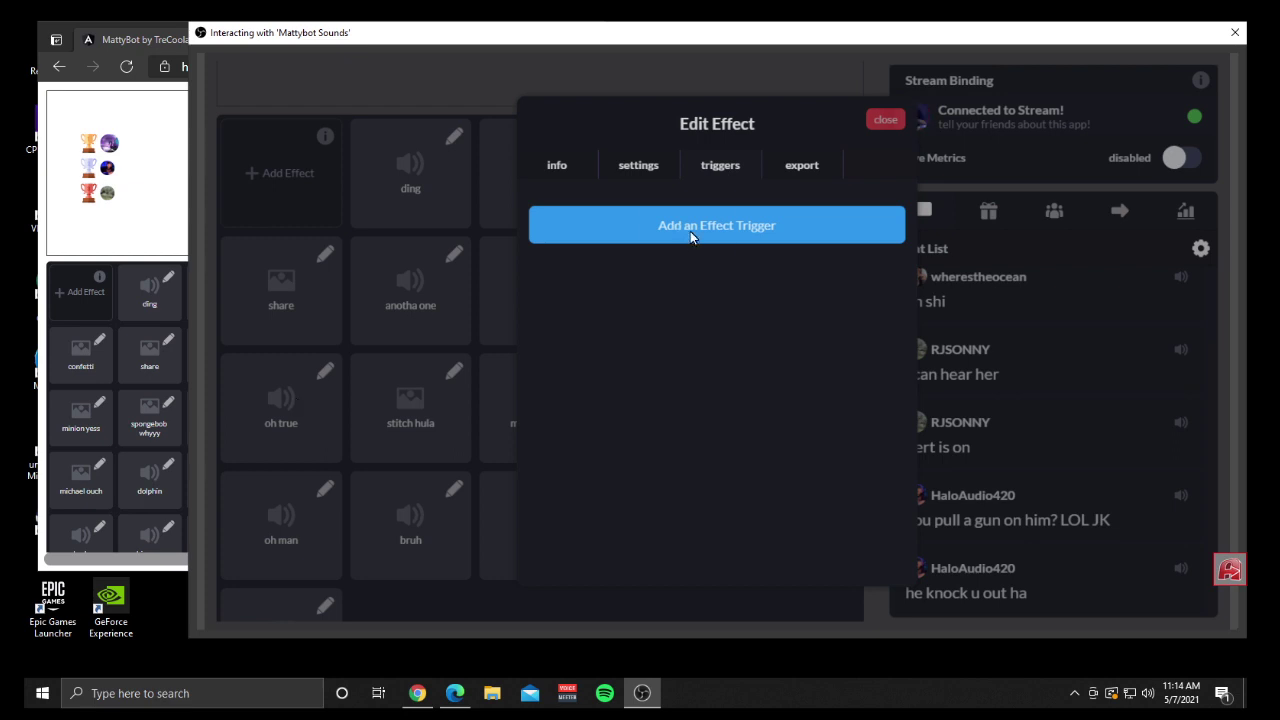
pyautogui.click(690, 231)
pyautogui.click(664, 281)
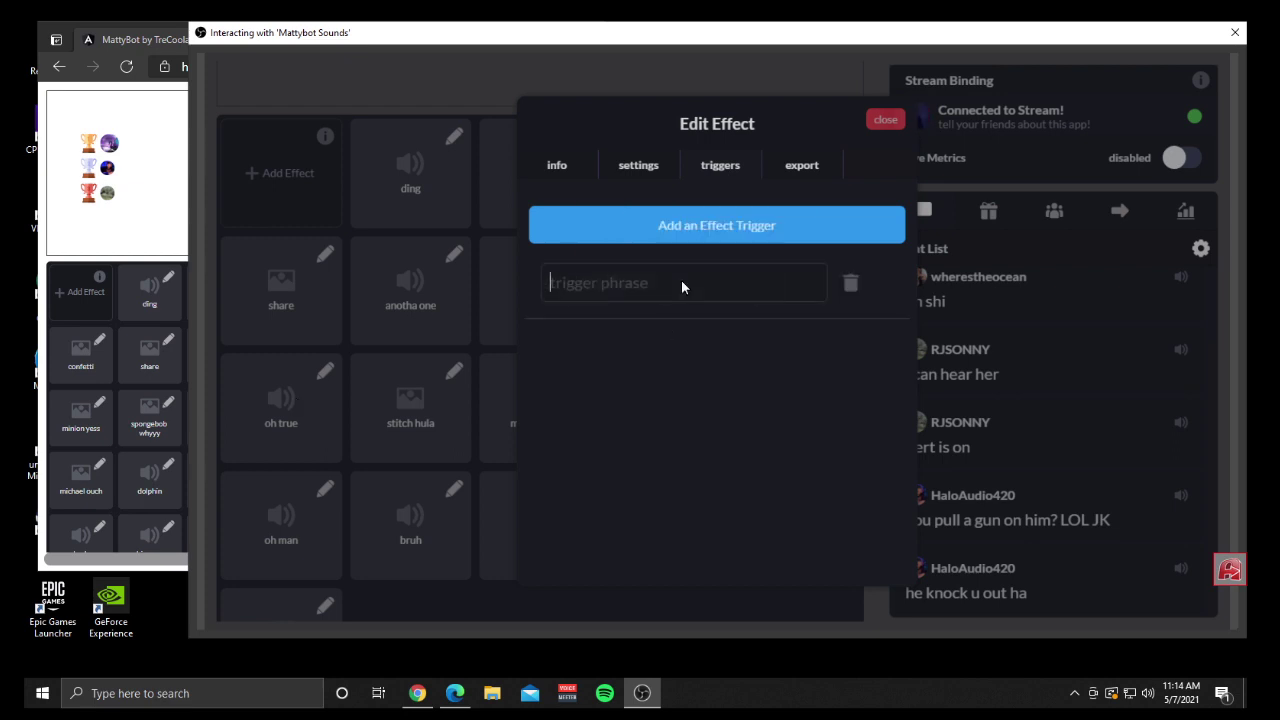
pyautogui.write('oh man')
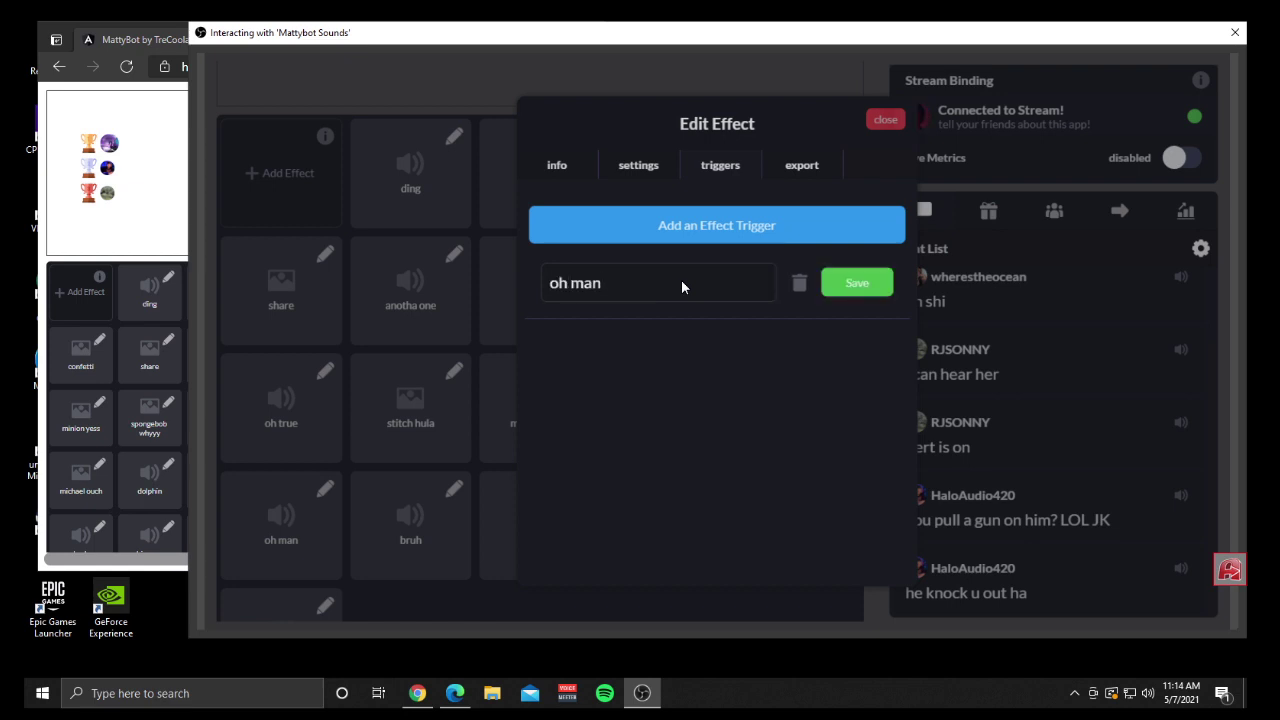
pyautogui.press('Return')
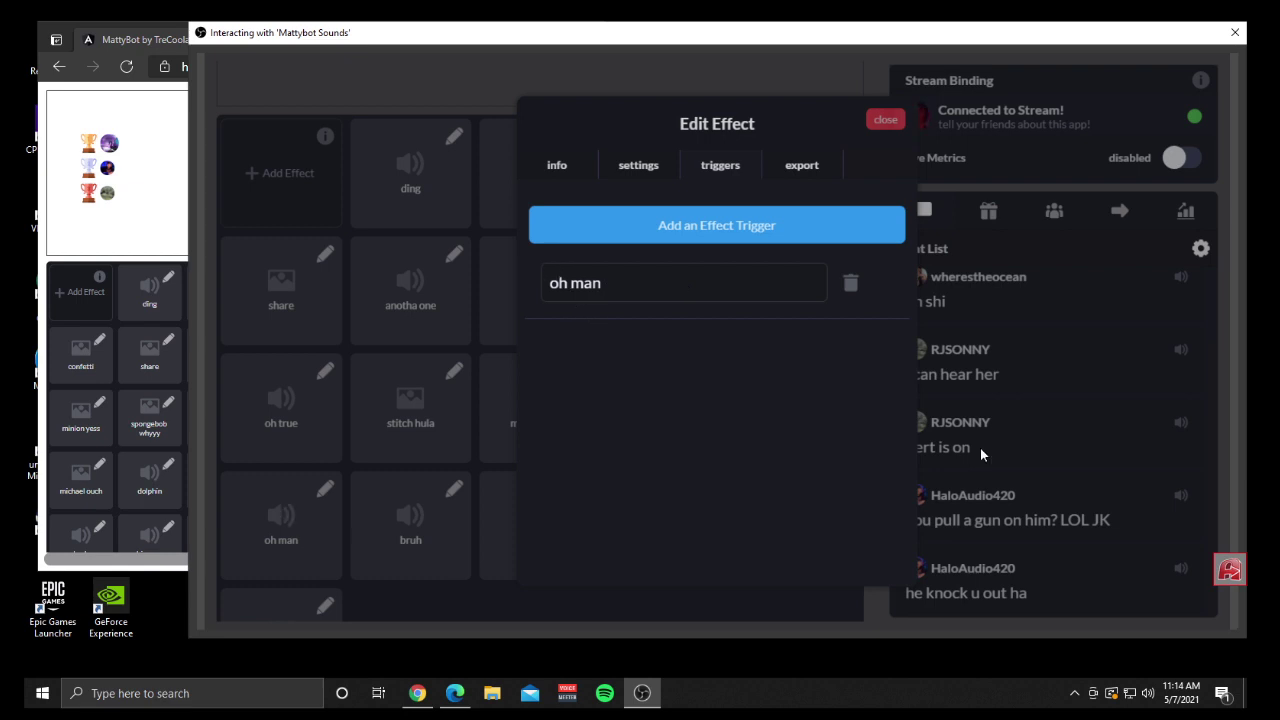
pyautogui.click(887, 120)
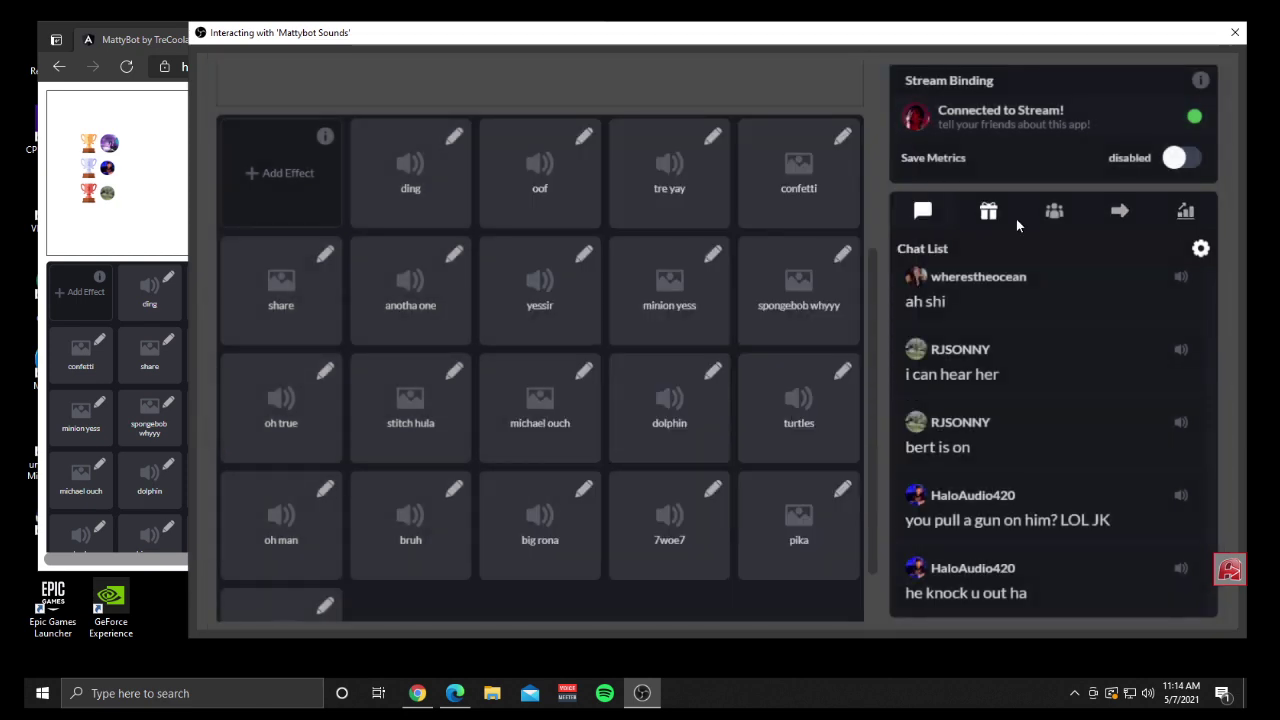
# Enable Audience Voices in the Chat List settings and open Select Default Voice
pyautogui.click(1200, 250)
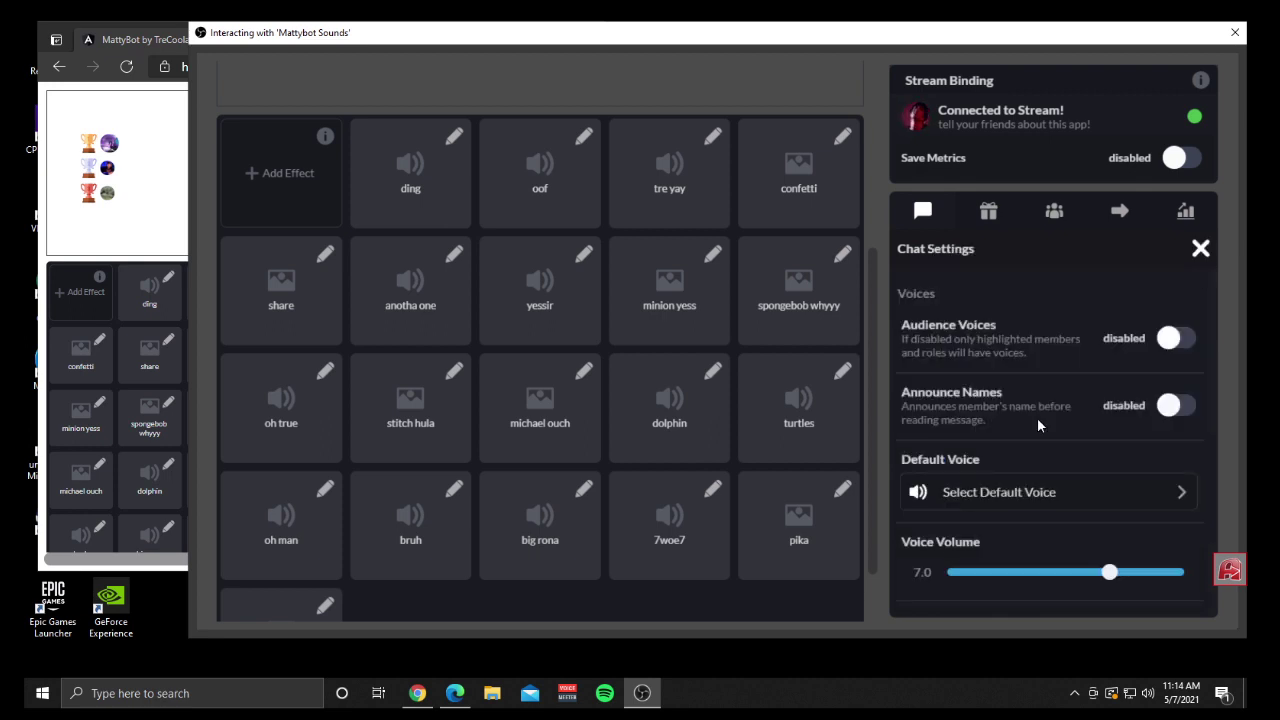
pyautogui.scroll(-2, 1037, 417)
pyautogui.scroll(2, 982, 331)
pyautogui.click(1177, 340)
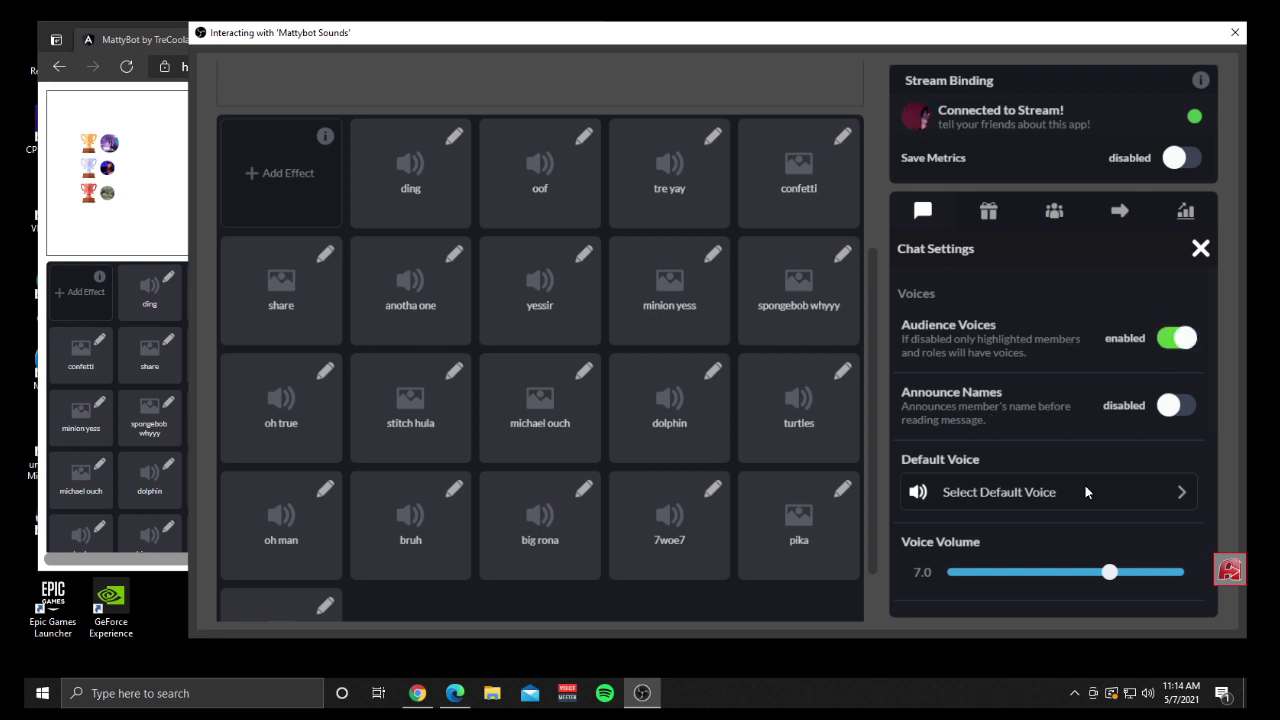
pyautogui.click(996, 492)
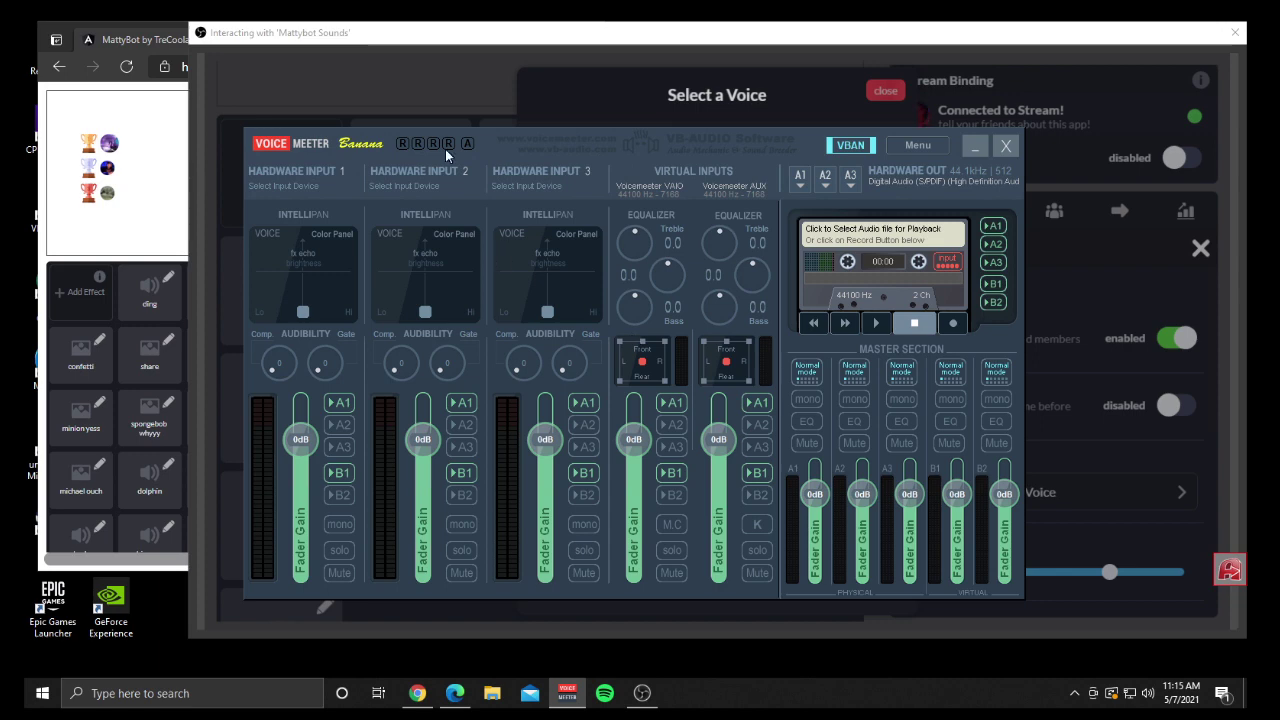
pyautogui.moveTo(541, 150); pyautogui.dragTo(540, 149)
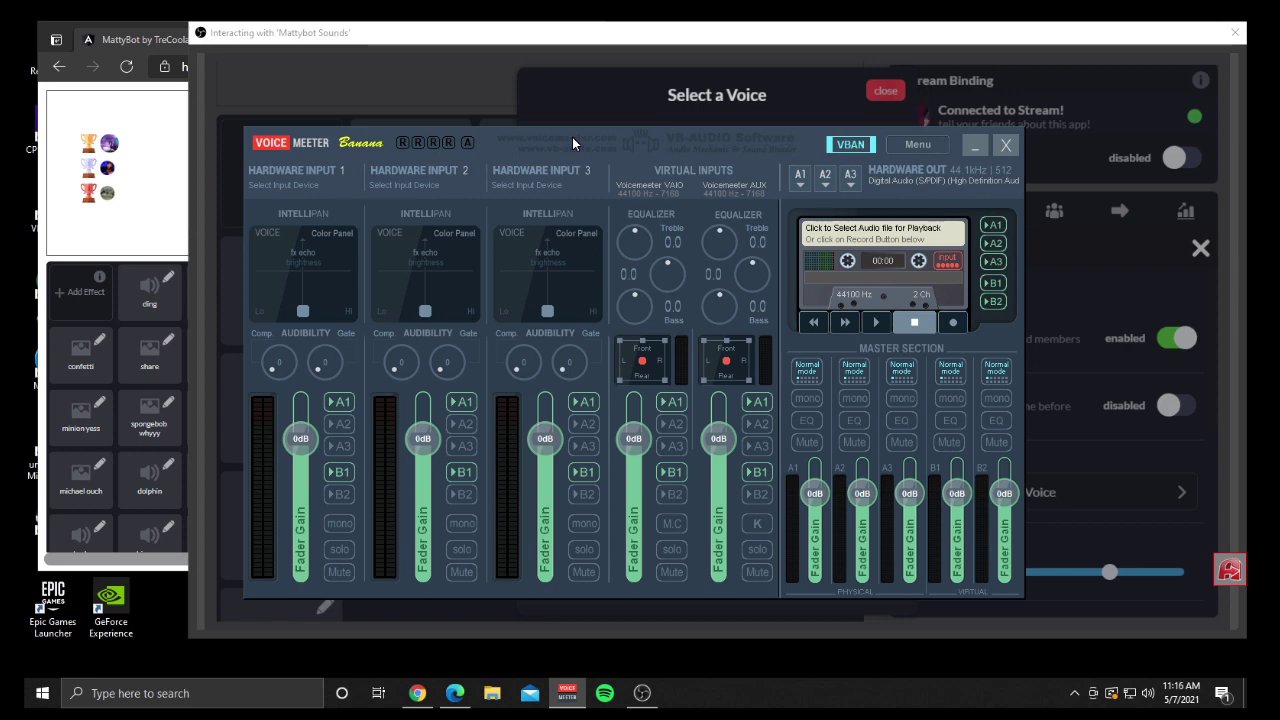
pyautogui.click(976, 149)
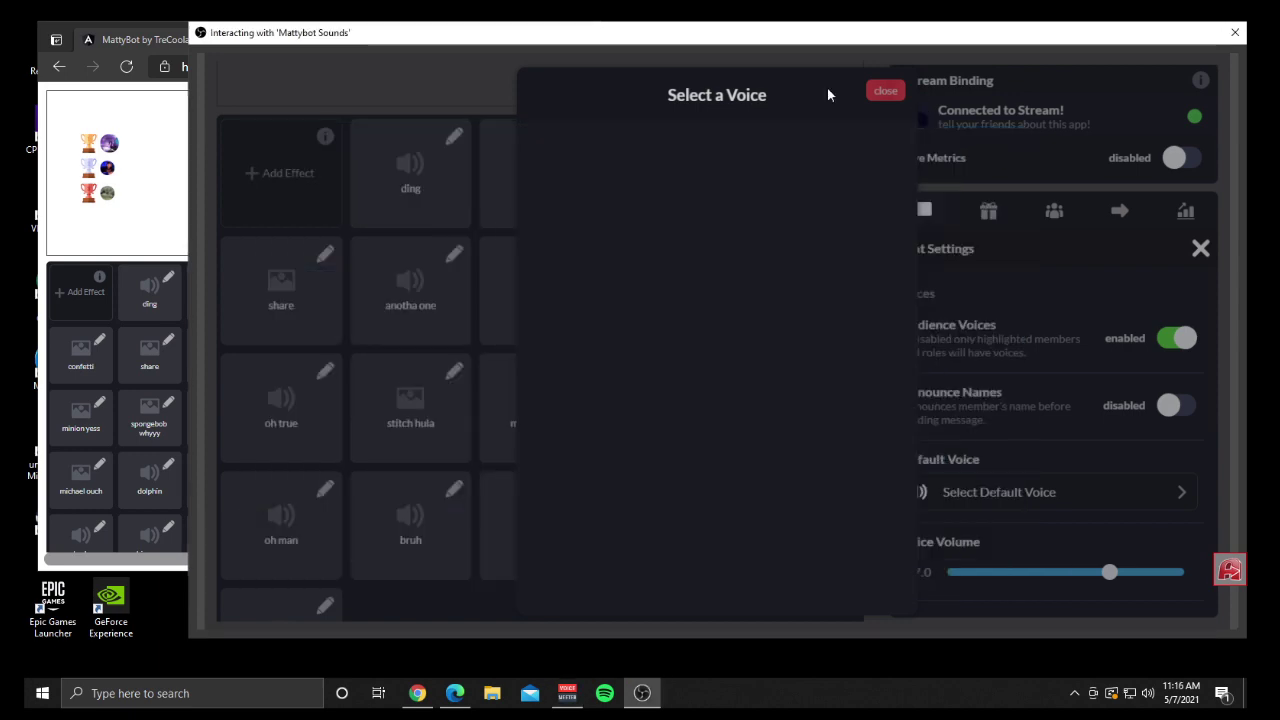
# Close the voice dialog, reopen Mattybot Sounds' Interact window, scroll its page to the top, and close it
pyautogui.click(899, 91)
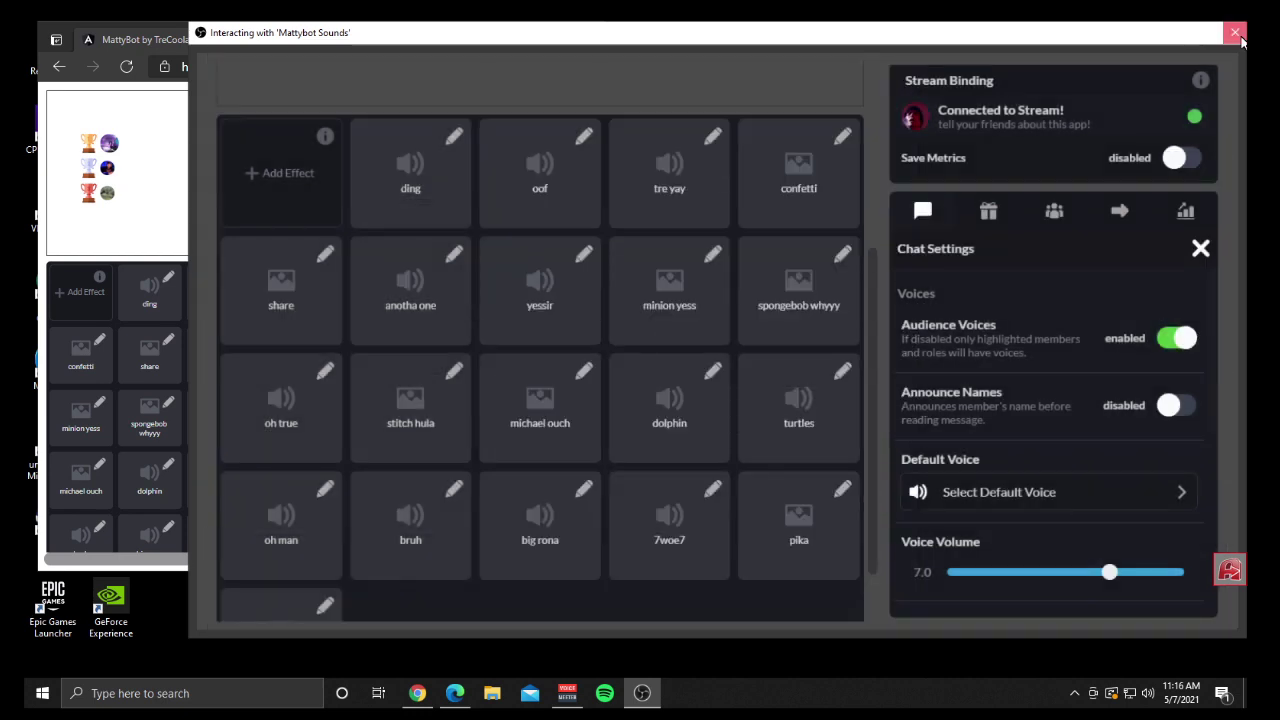
pyautogui.click(1235, 32)
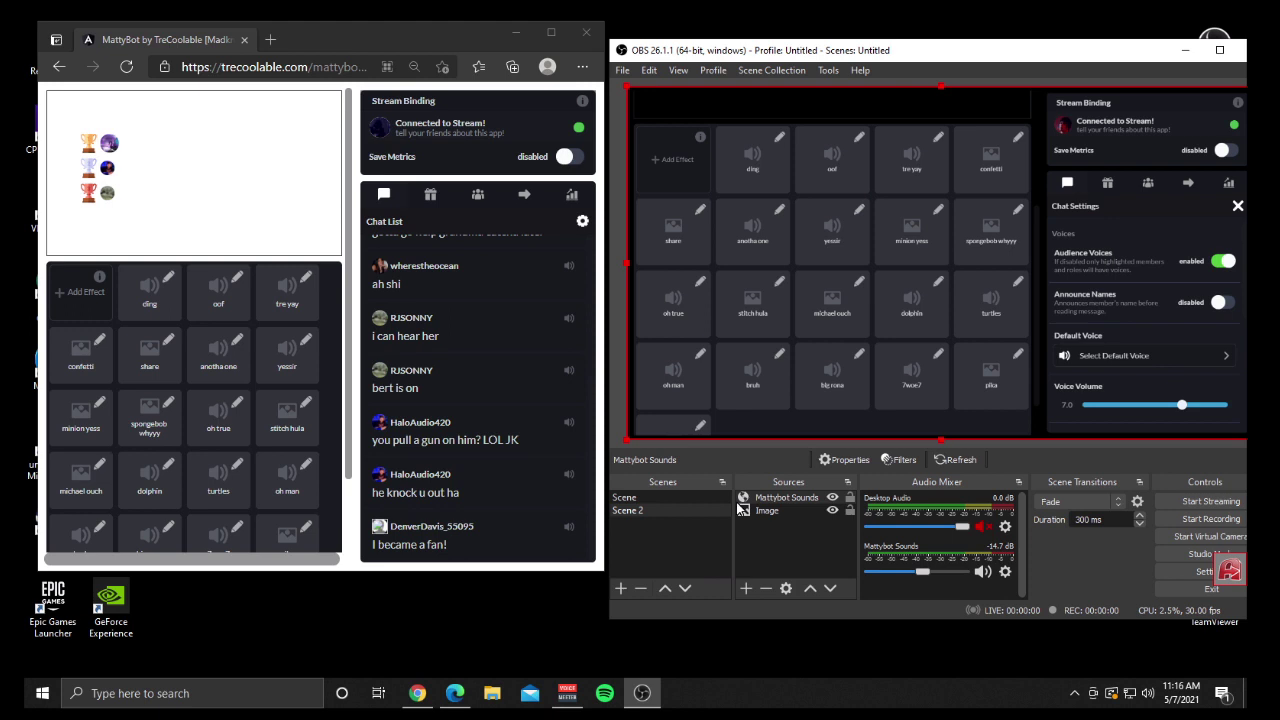
pyautogui.rightClick(778, 497)
pyautogui.click(828, 452)
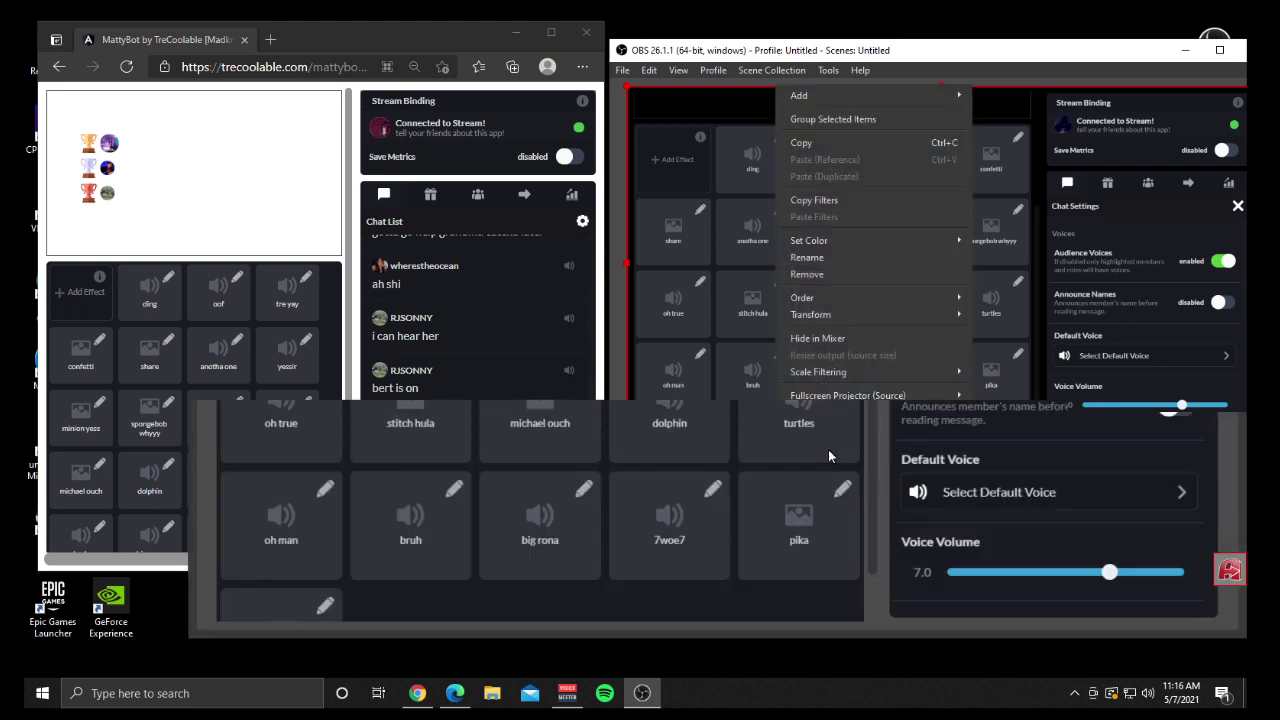
pyautogui.scroll(5, 489, 360)
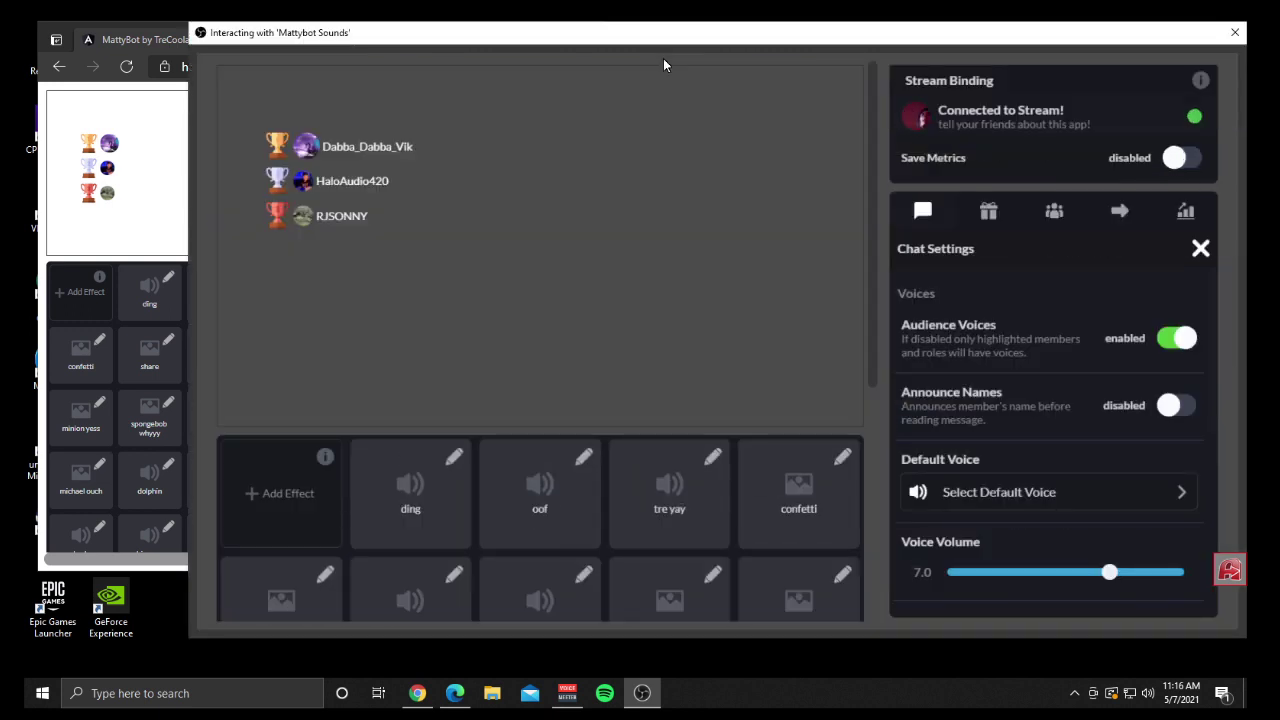
pyautogui.moveTo(663, 40); pyautogui.dragTo(465, 86)
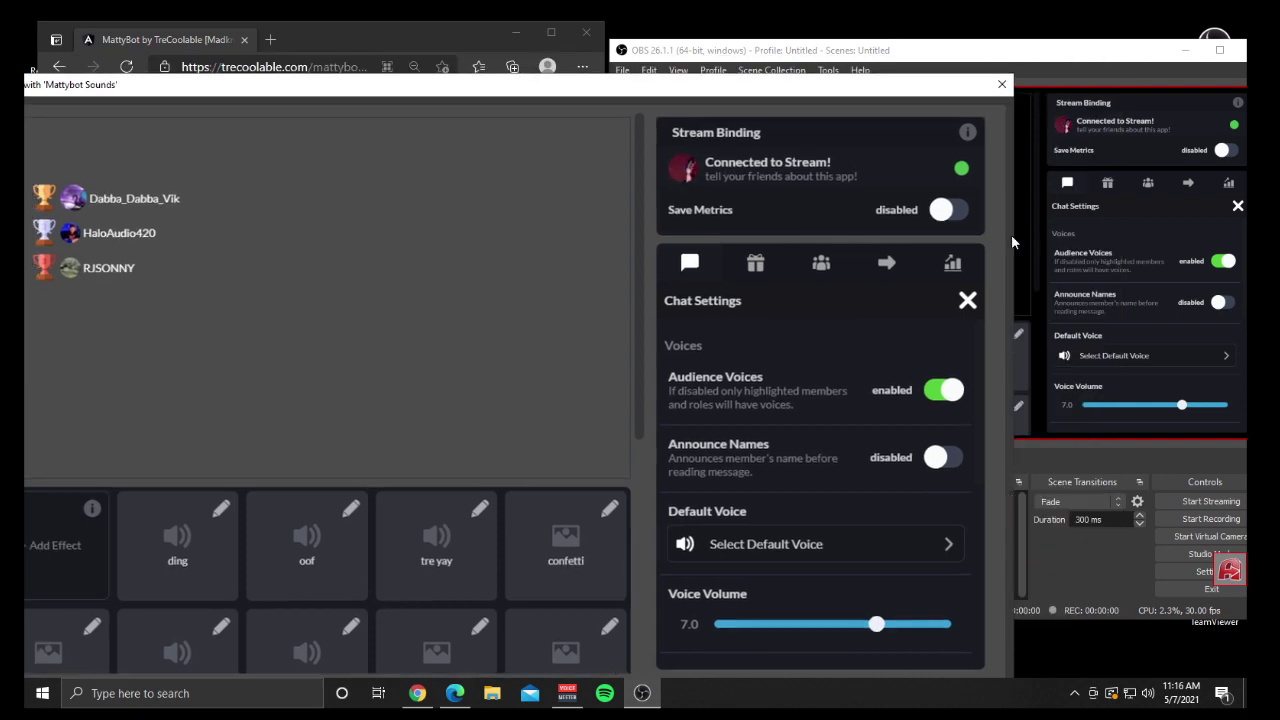
pyautogui.moveTo(1012, 238); pyautogui.dragTo(597, 243)
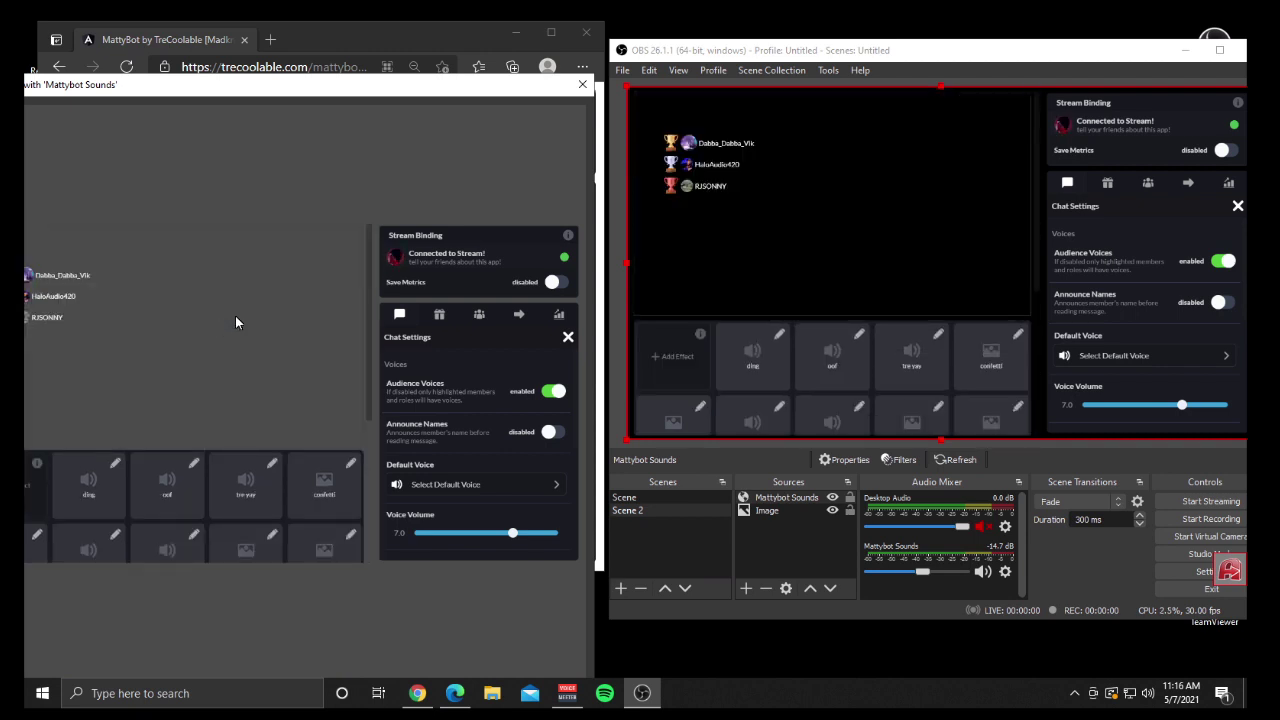
pyautogui.moveTo(407, 80); pyautogui.dragTo(423, 57)
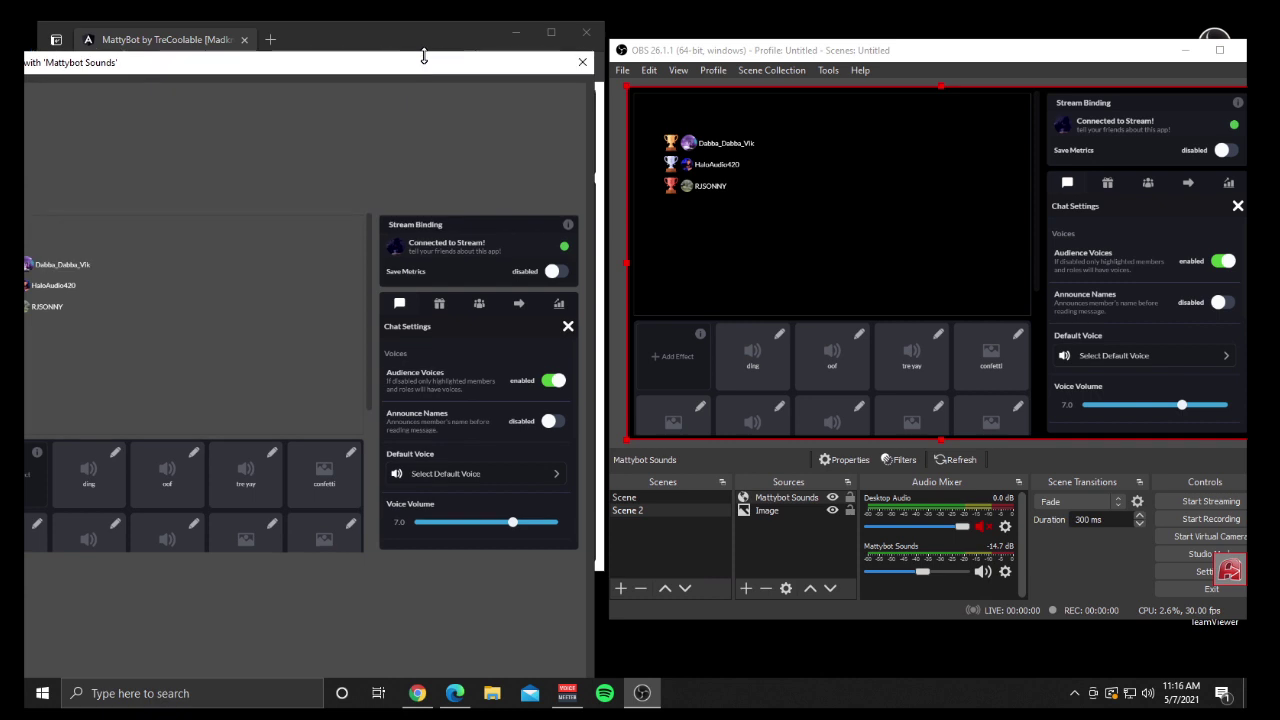
pyautogui.click(584, 56)
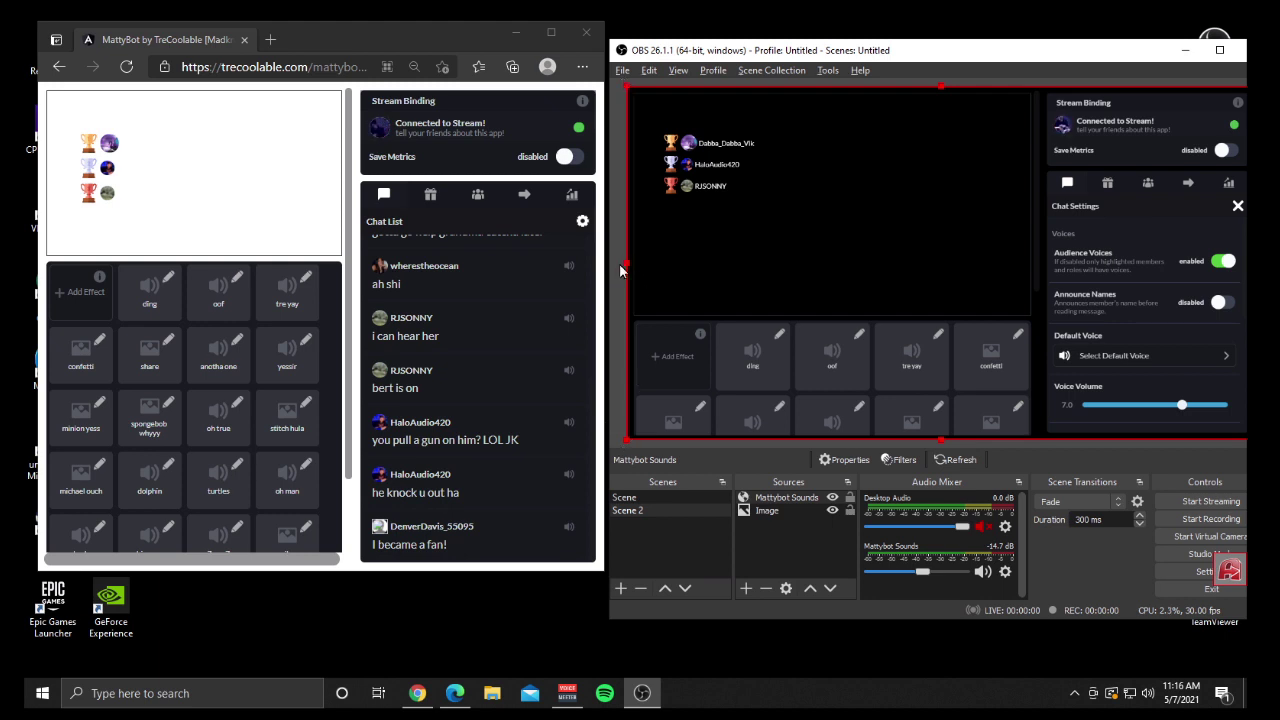
# Crop Mattybot Sounds to the leaderboard, snap it top-left, and scale it to fill the preview
pyautogui.moveTo(626, 263); pyautogui.dragTo(630, 303)
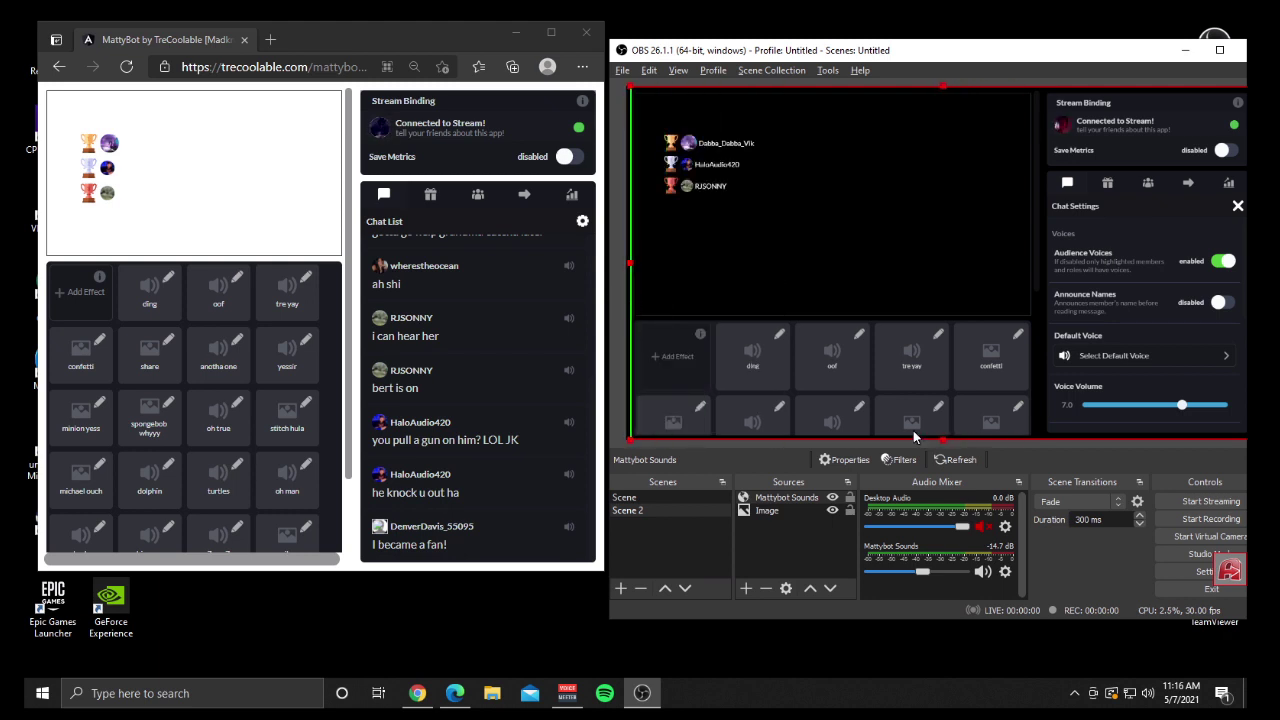
pyautogui.moveTo(943, 441); pyautogui.dragTo(968, 316)
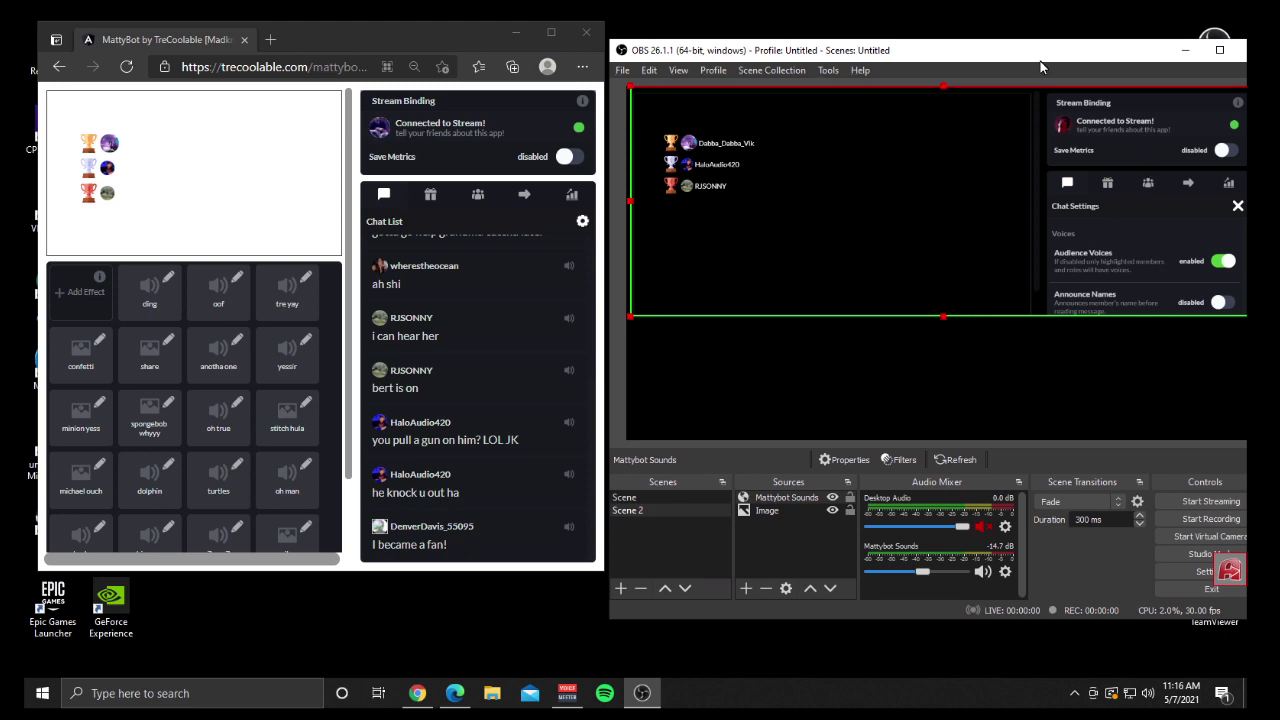
pyautogui.moveTo(1008, 57); pyautogui.dragTo(919, 64)
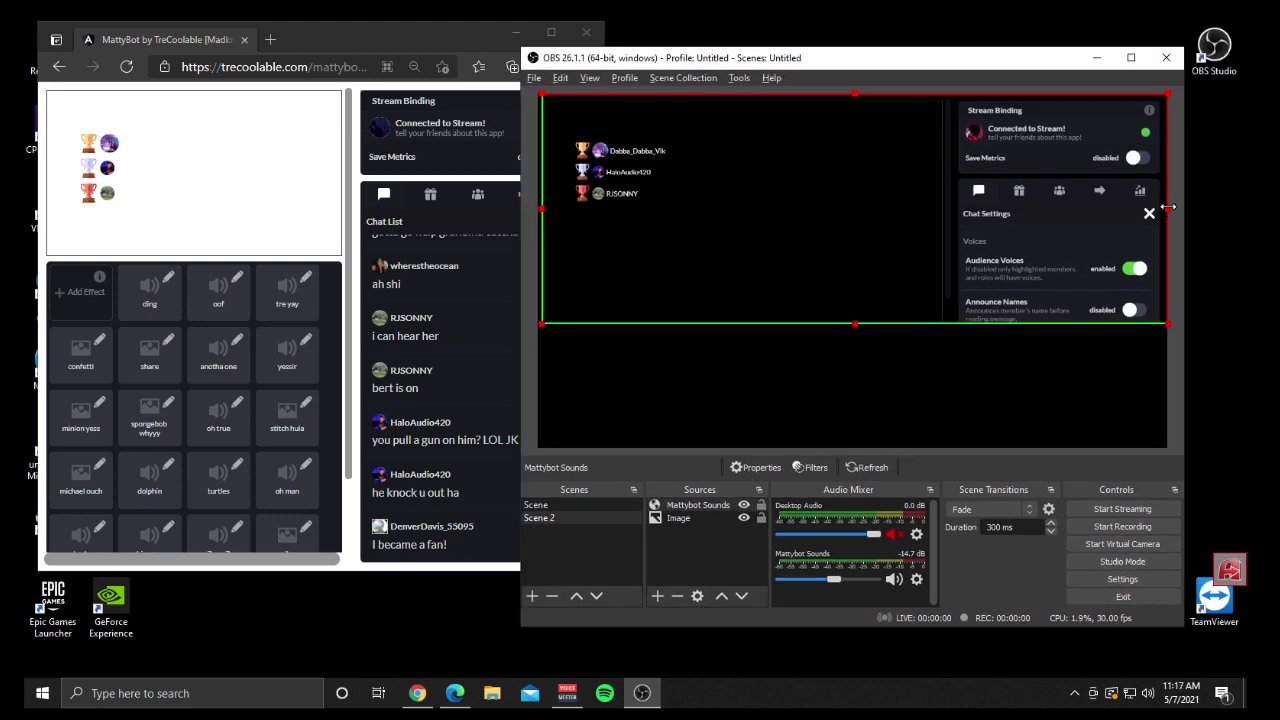
pyautogui.moveTo(1167, 222); pyautogui.dragTo(940, 224)
pyautogui.moveTo(741, 95); pyautogui.dragTo(741, 104)
pyautogui.moveTo(741, 159); pyautogui.dragTo(745, 168)
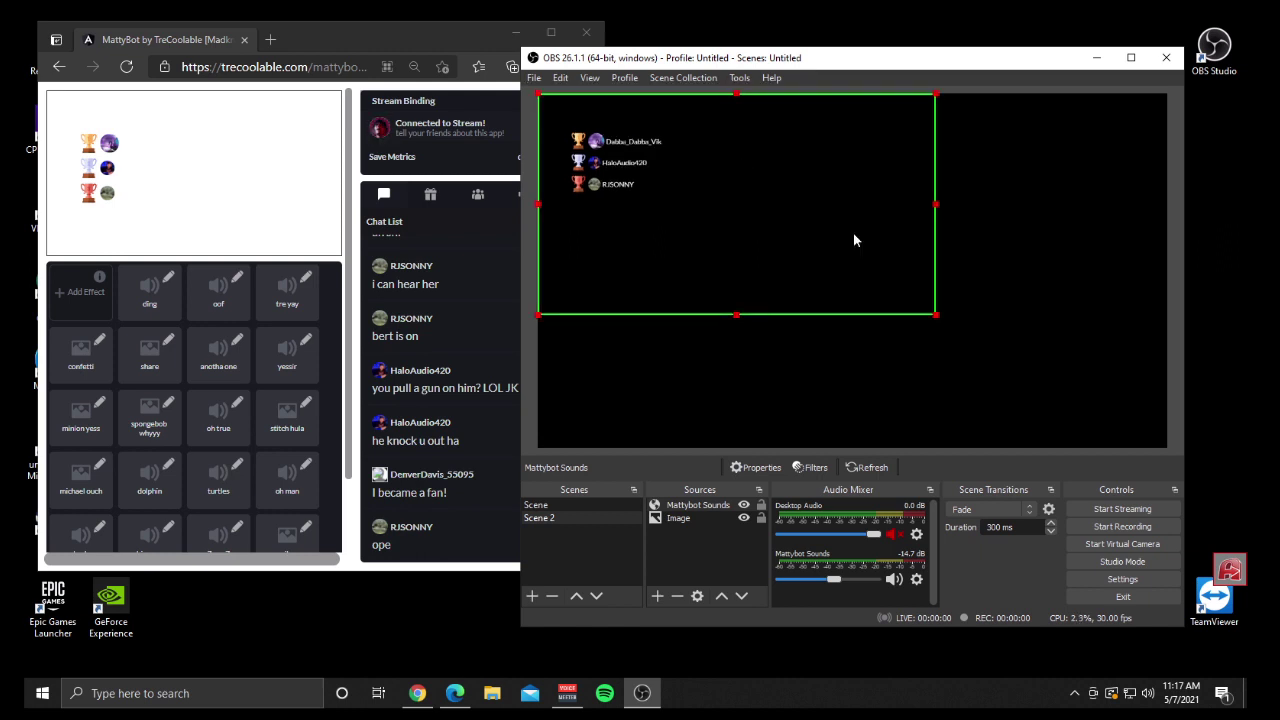
pyautogui.moveTo(931, 317); pyautogui.dragTo(1112, 449)
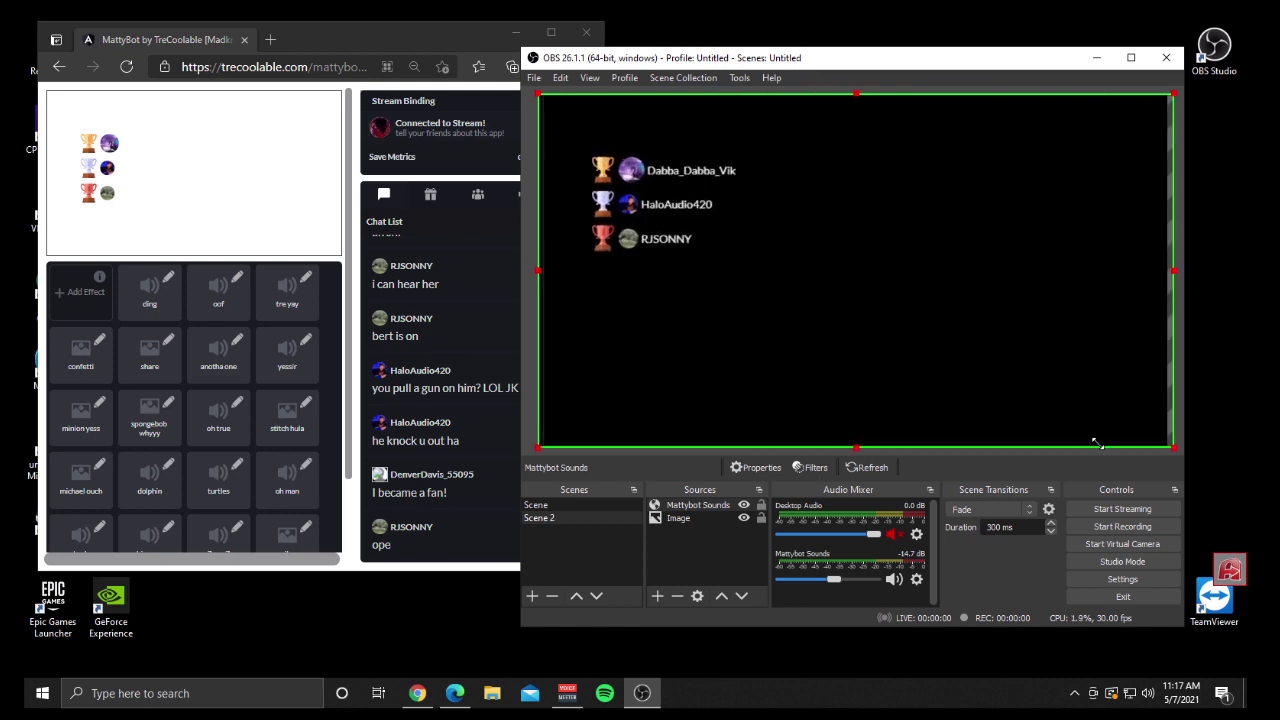
pyautogui.click(687, 521)
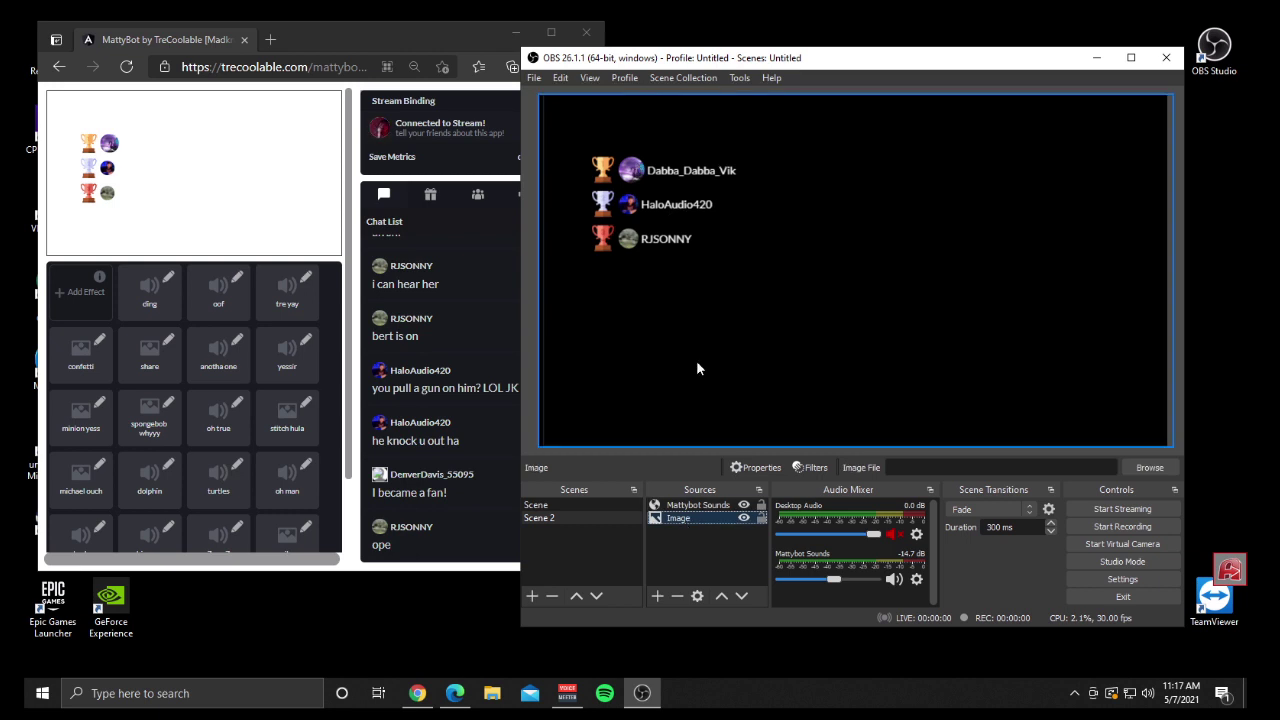
# Open the Interact window for the Mattybot Sounds source and bring it fully into view
pyautogui.rightClick(706, 507)
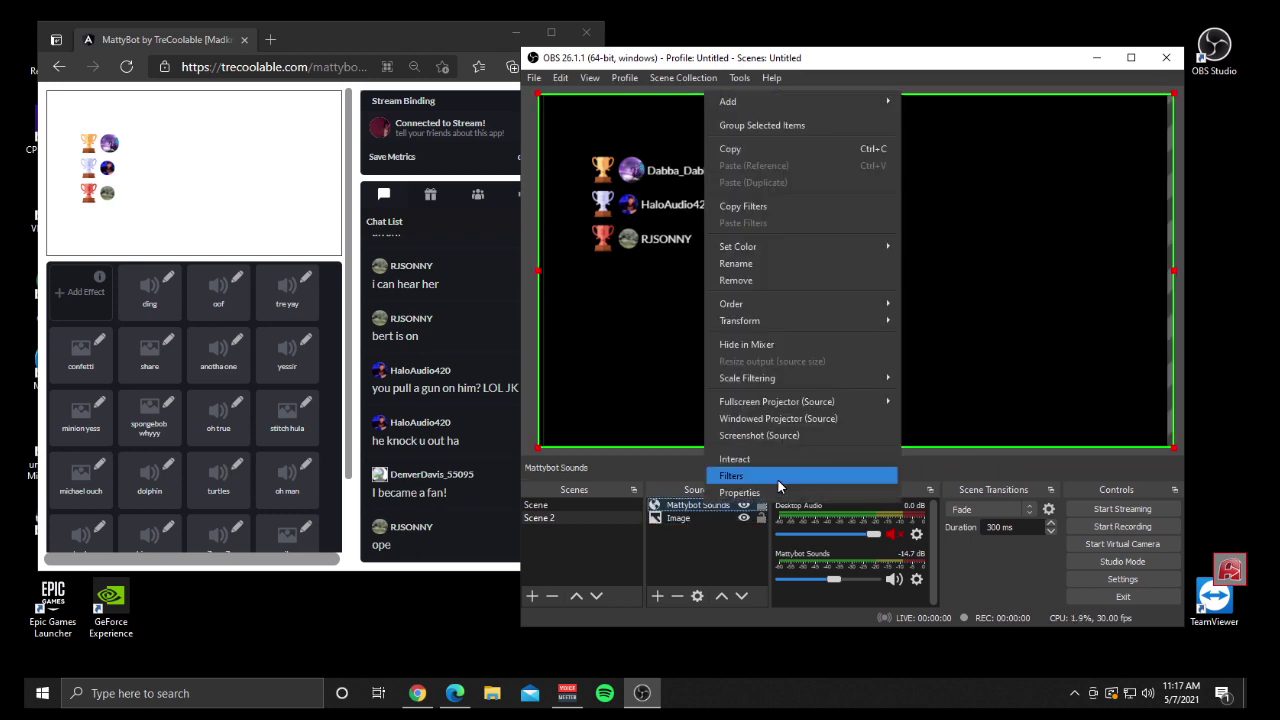
pyautogui.click(775, 463)
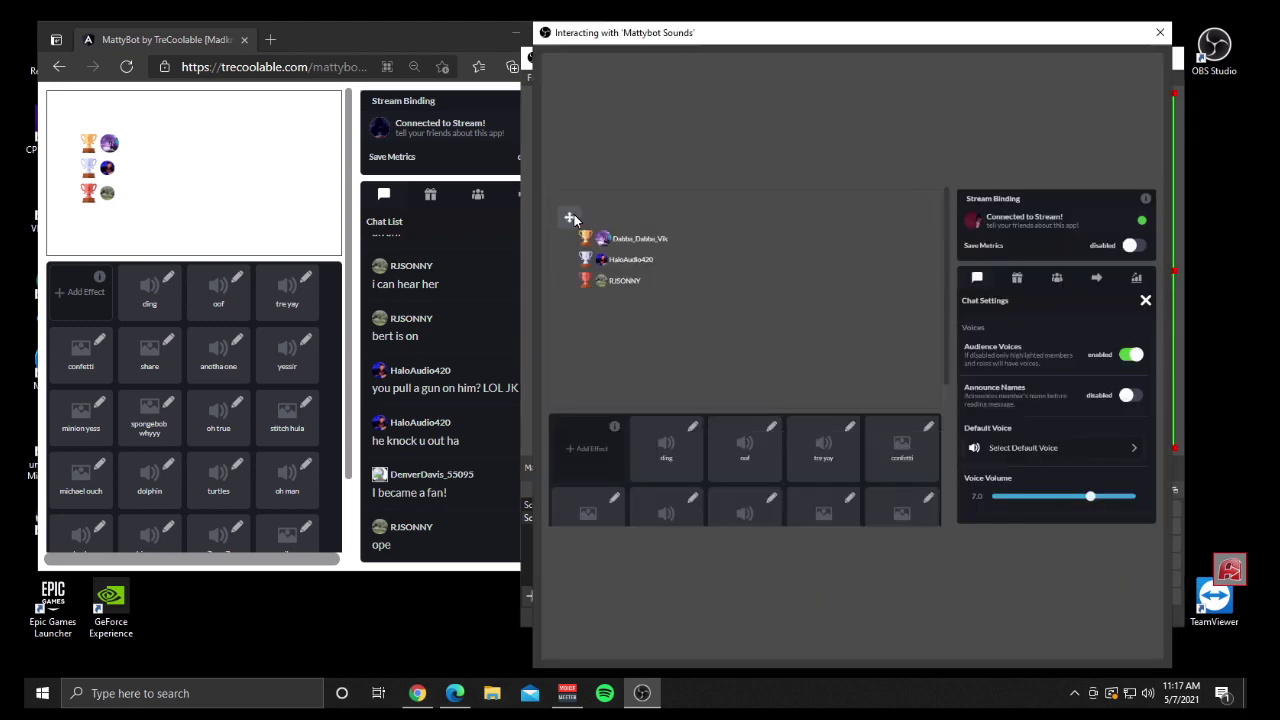
pyautogui.moveTo(572, 215)
pyautogui.mouseDown()
pyautogui.moveTo(606, 234)
pyautogui.moveTo(580, 237)
pyautogui.mouseUp()
pyautogui.click(640, 28)
pyautogui.moveTo(640, 28); pyautogui.dragTo(608, 62)
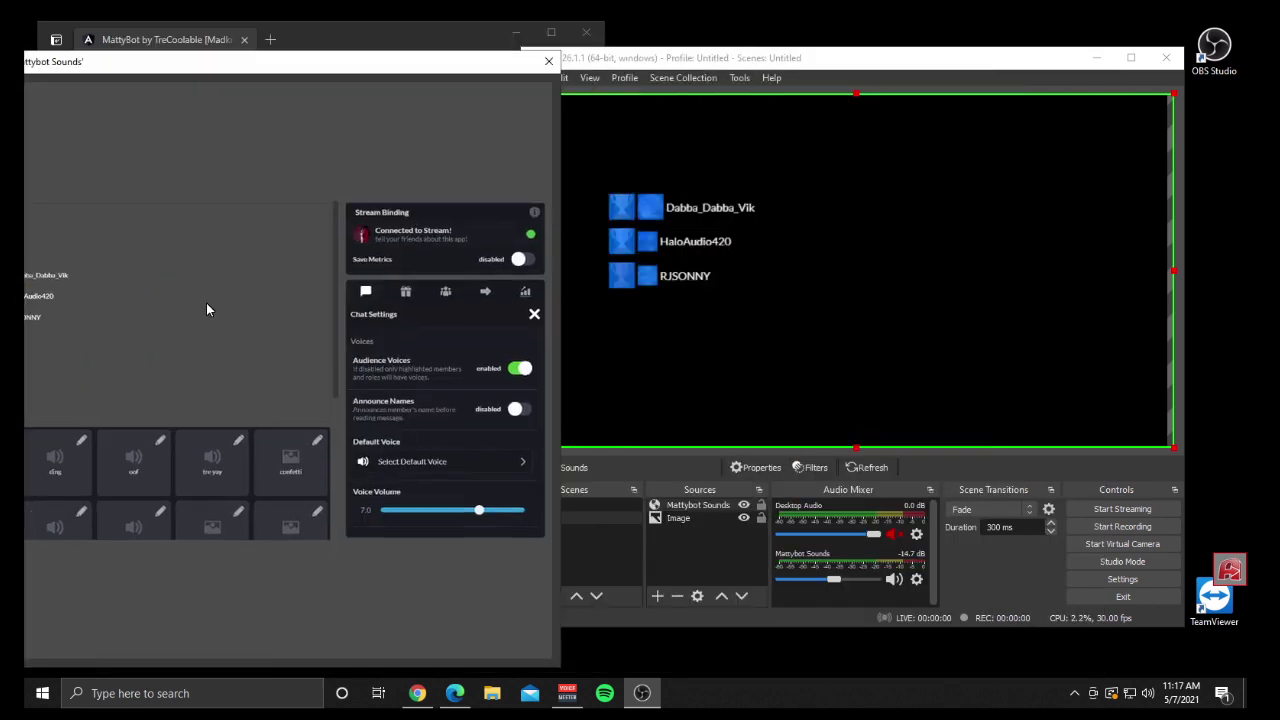
pyautogui.moveTo(191, 58); pyautogui.dragTo(248, 54)
# In Top Fans Overlay settings, set Display Size to Small, then close the settings
pyautogui.click(96, 311)
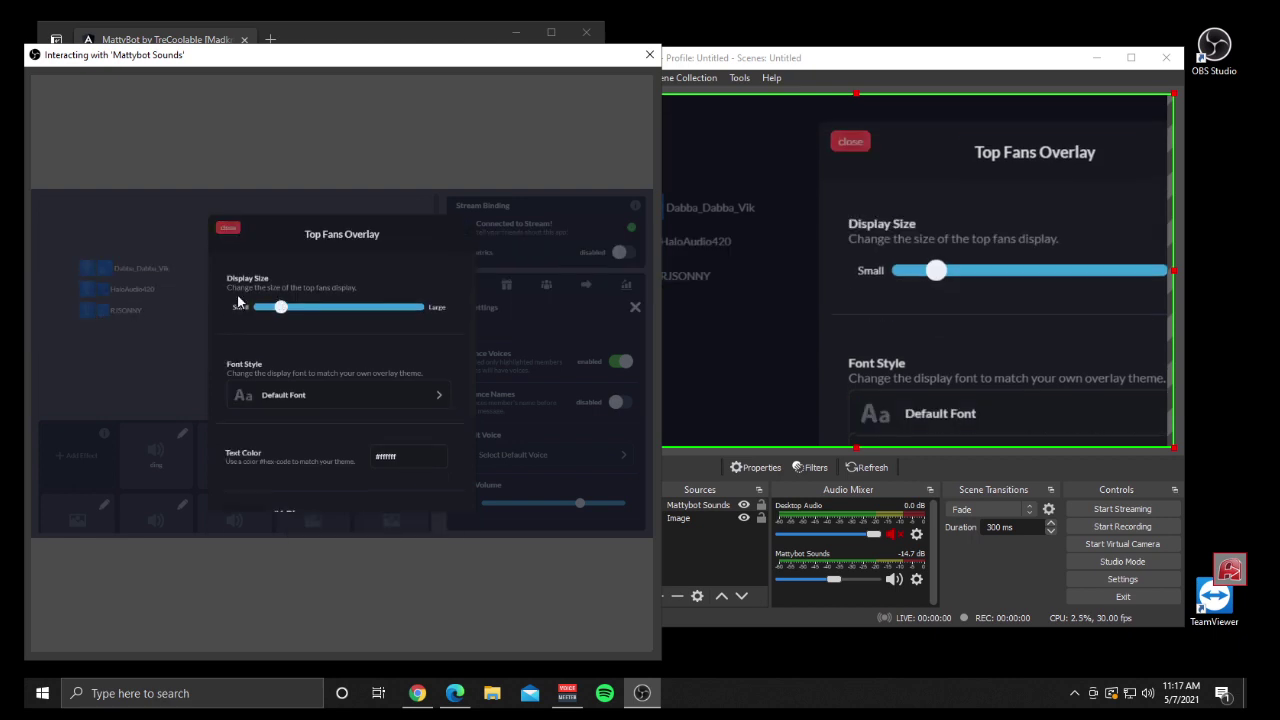
pyautogui.click(283, 308)
pyautogui.moveTo(282, 308); pyautogui.dragTo(261, 313)
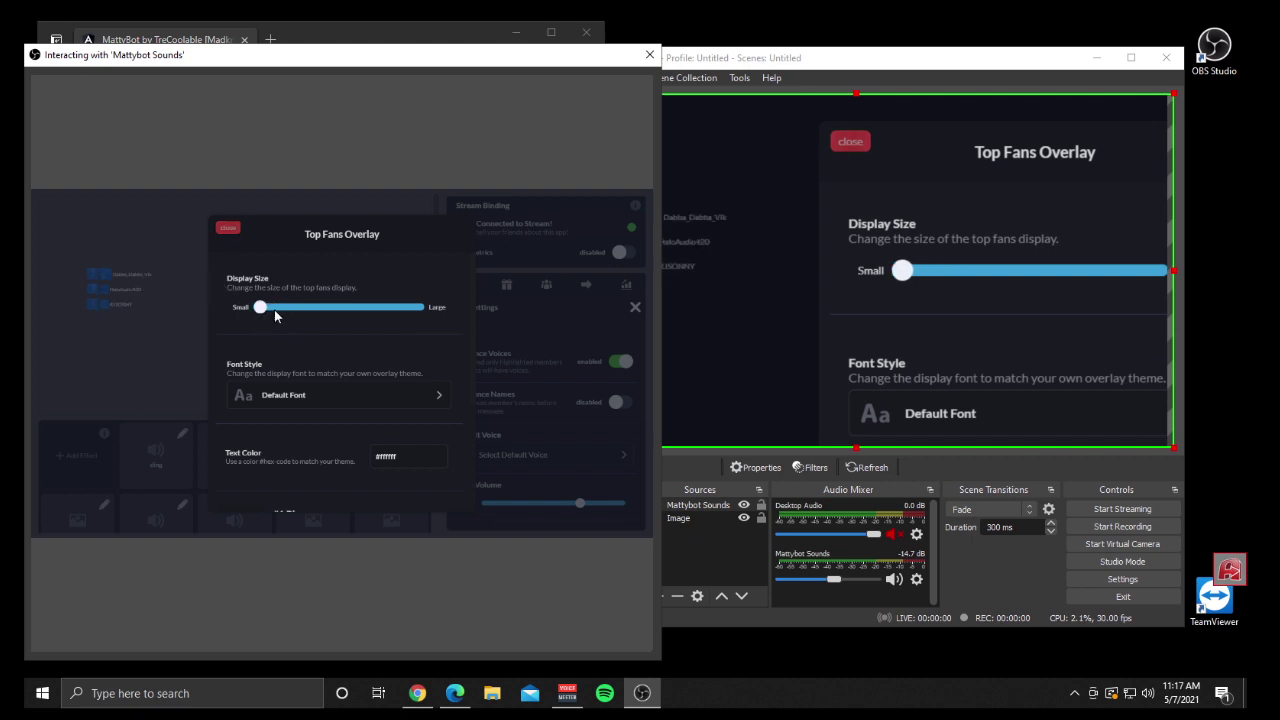
pyautogui.moveTo(275, 312)
pyautogui.mouseDown()
pyautogui.moveTo(338, 317)
pyautogui.moveTo(261, 310)
pyautogui.mouseUp()
pyautogui.scroll(-1, 275, 427)
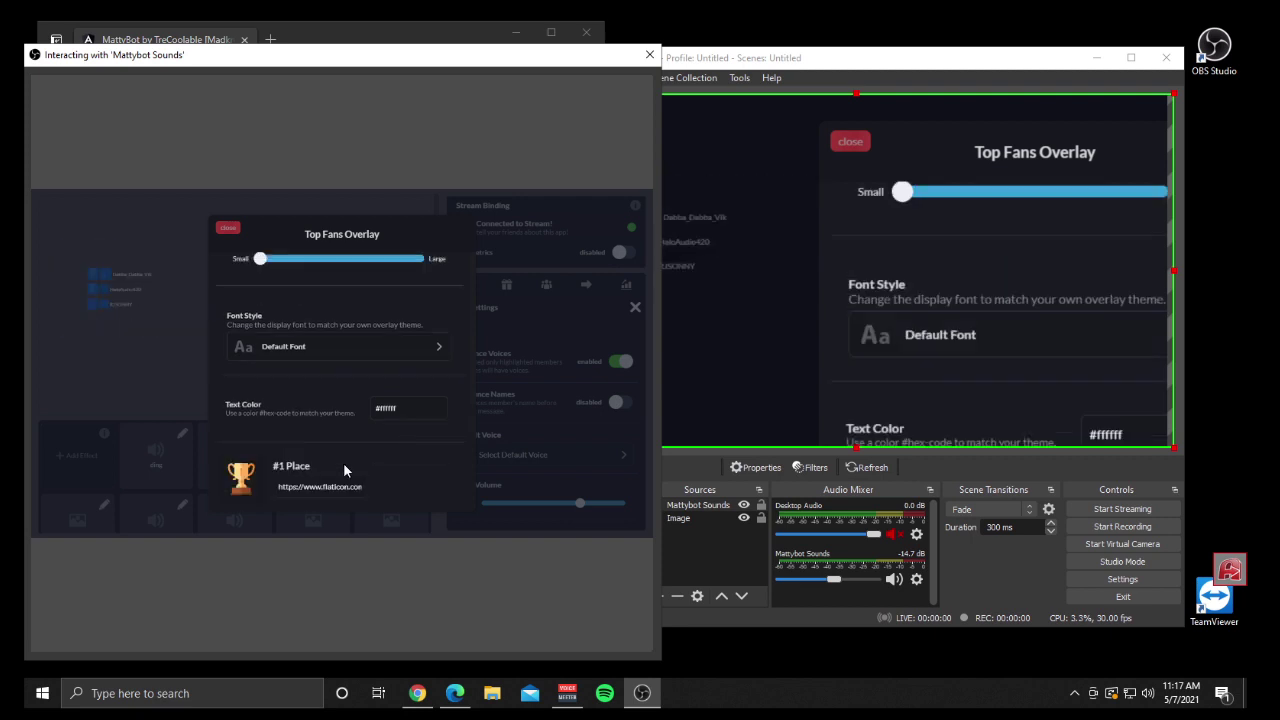
pyautogui.scroll(-2, 290, 385)
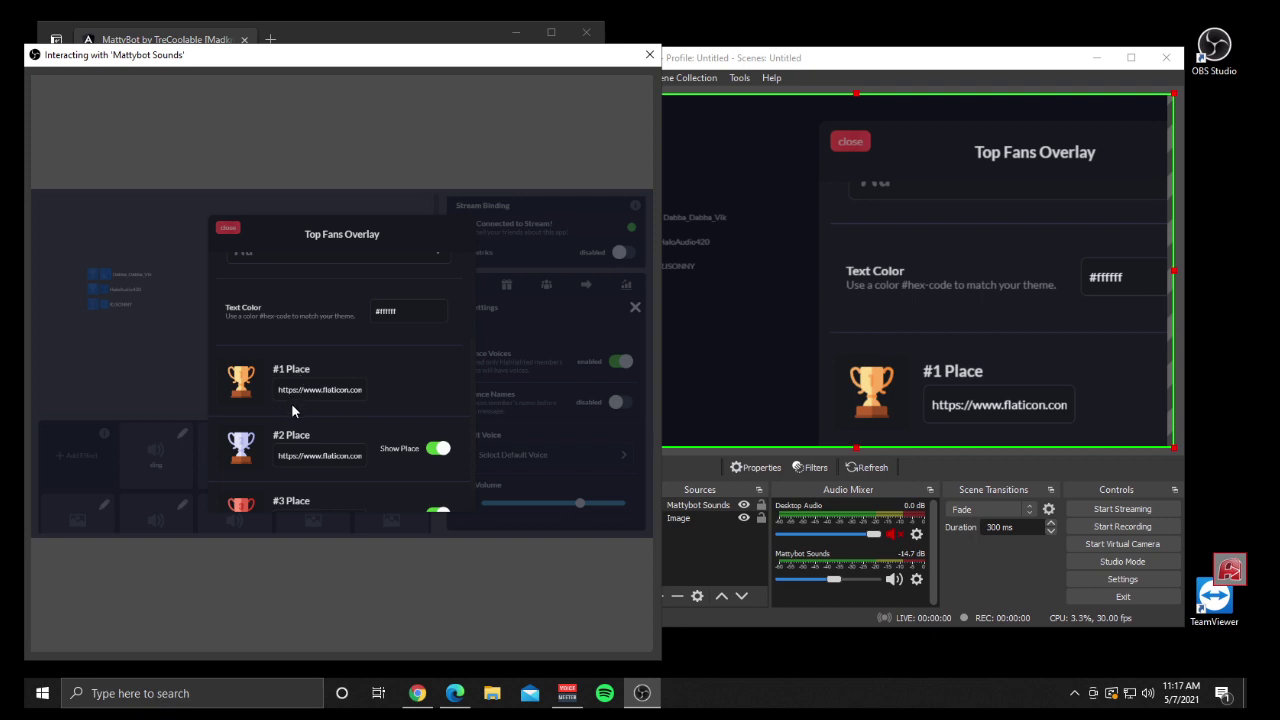
pyautogui.scroll(-1, 292, 410)
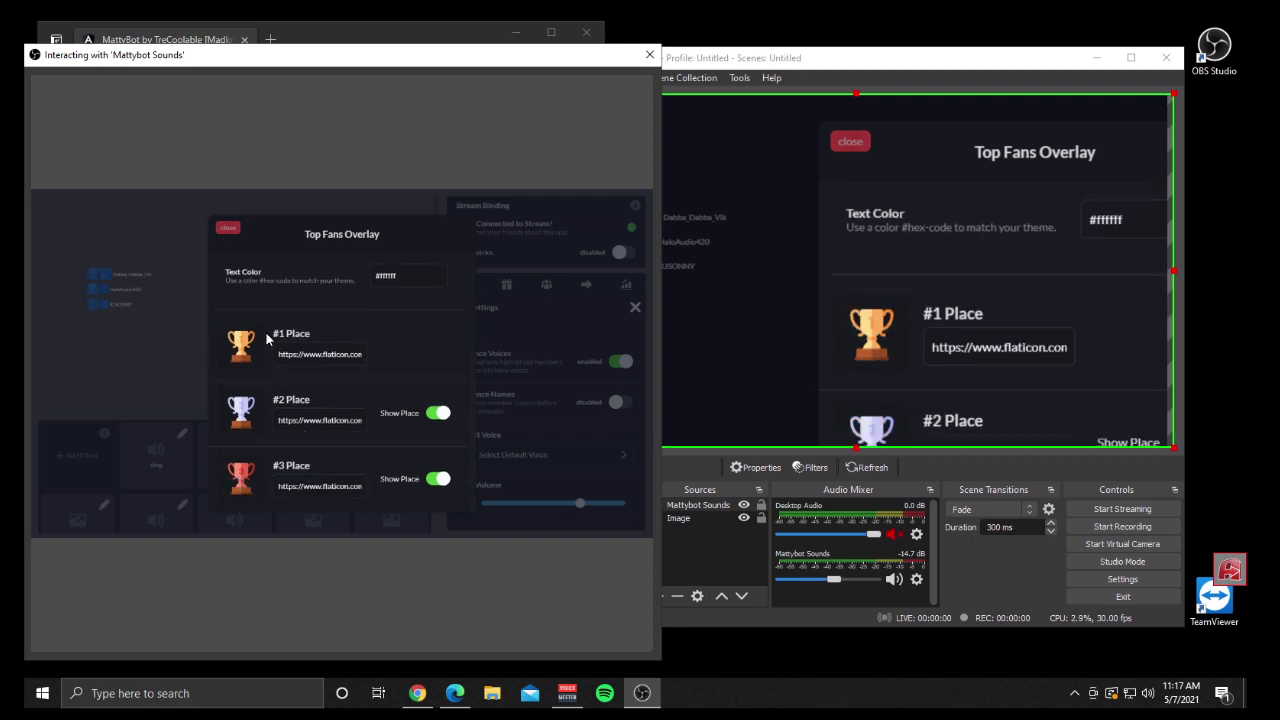
pyautogui.scroll(1, 360, 370)
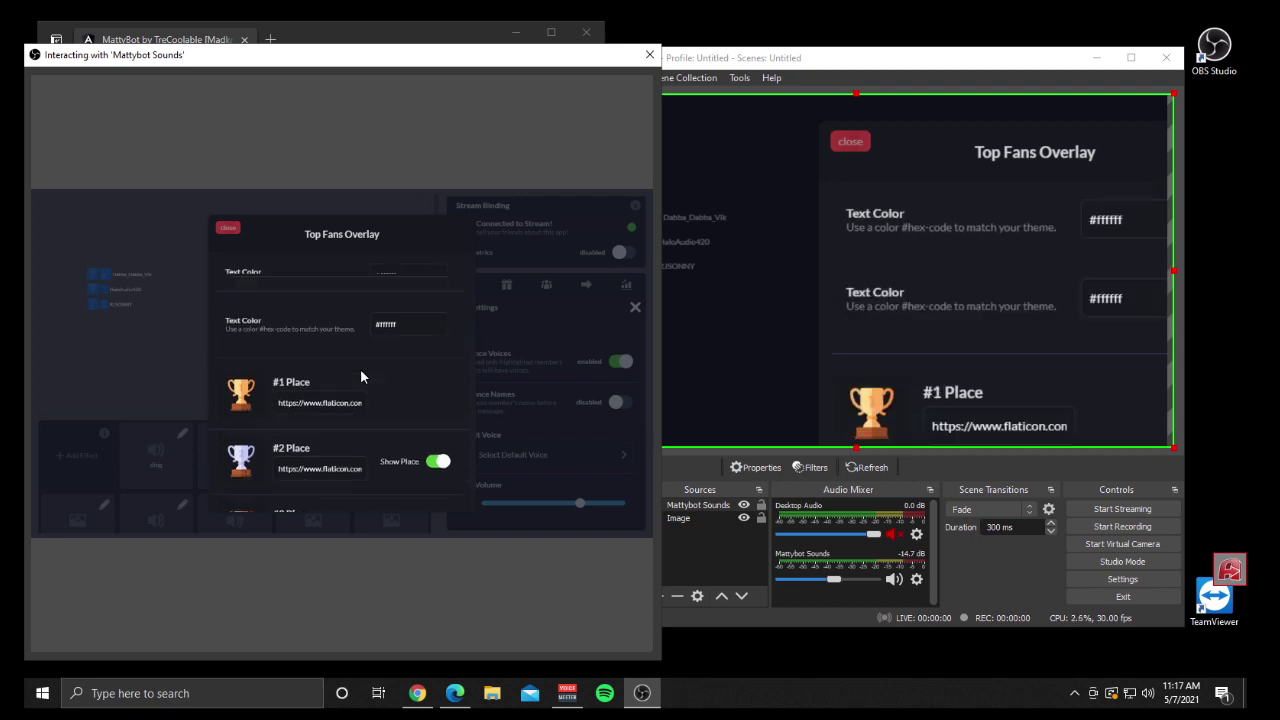
pyautogui.scroll(3, 362, 375)
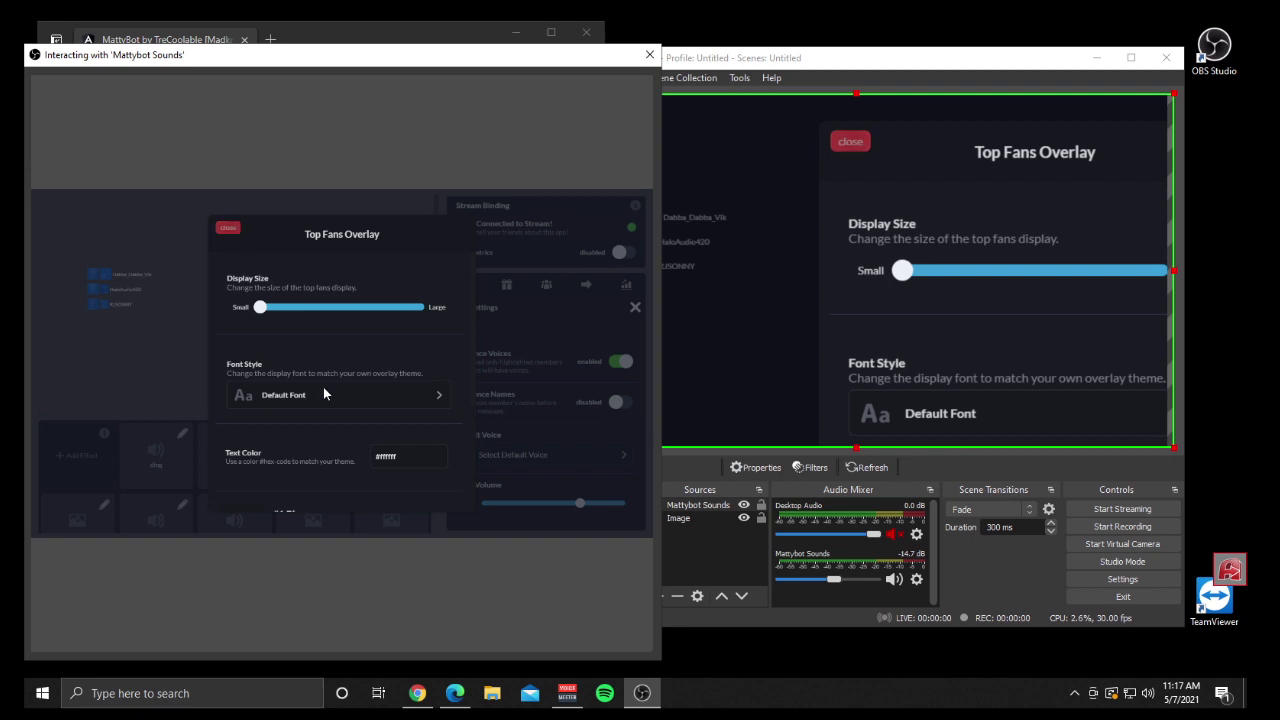
pyautogui.scroll(-4, 323, 387)
pyautogui.scroll(3, 262, 295)
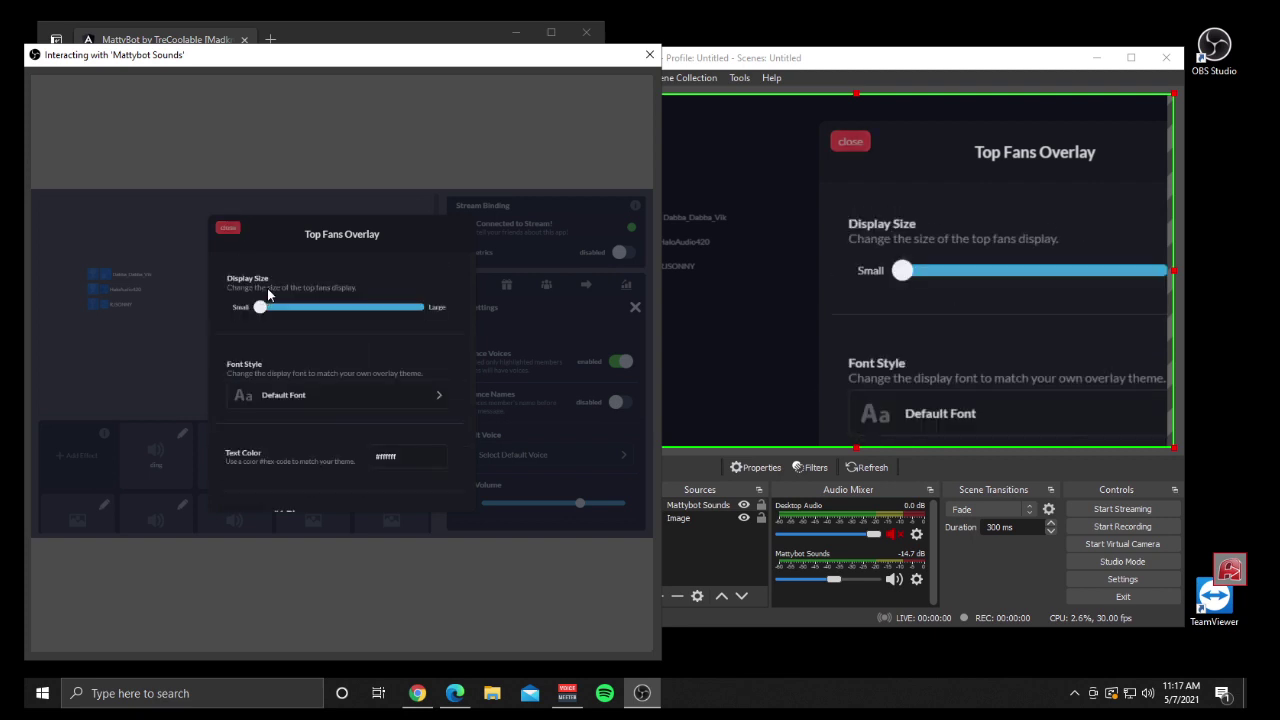
pyautogui.click(228, 227)
# Drag the three-name top-fans leaderboard into the bottom-right corner, then close the Interact window
pyautogui.moveTo(67, 251); pyautogui.dragTo(212, 306)
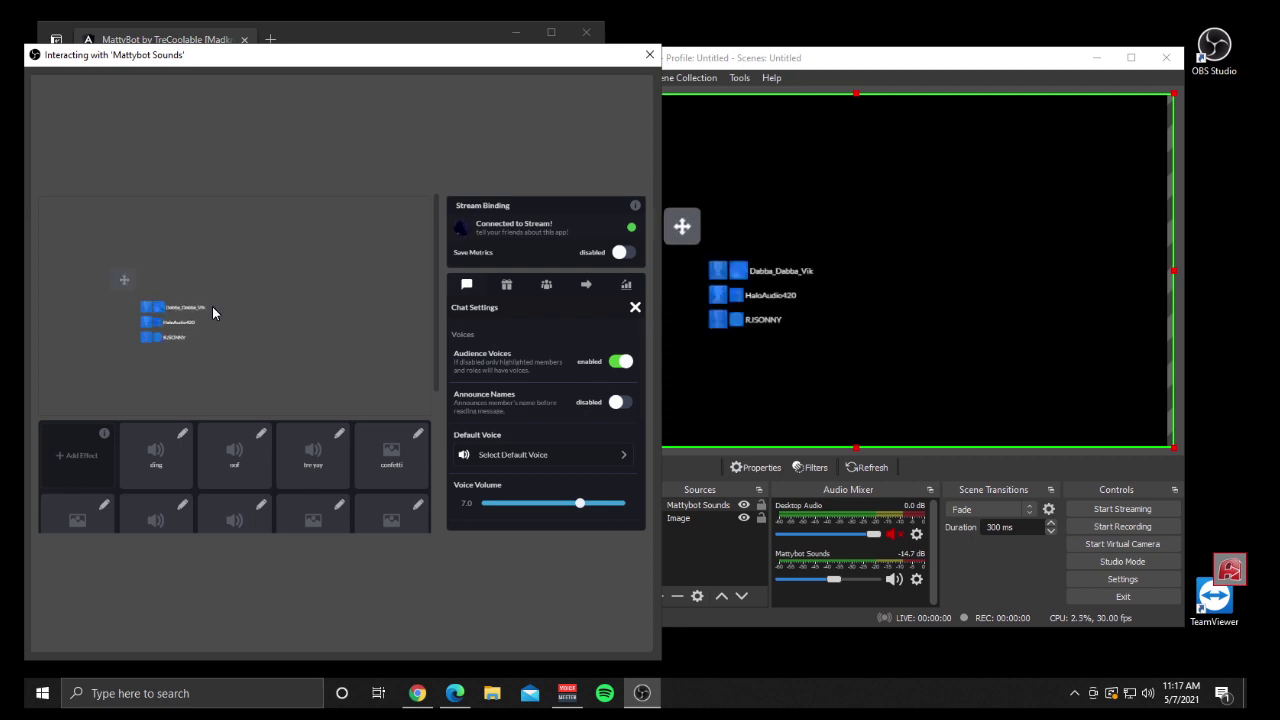
pyautogui.click(126, 282)
pyautogui.moveTo(127, 284); pyautogui.dragTo(317, 348)
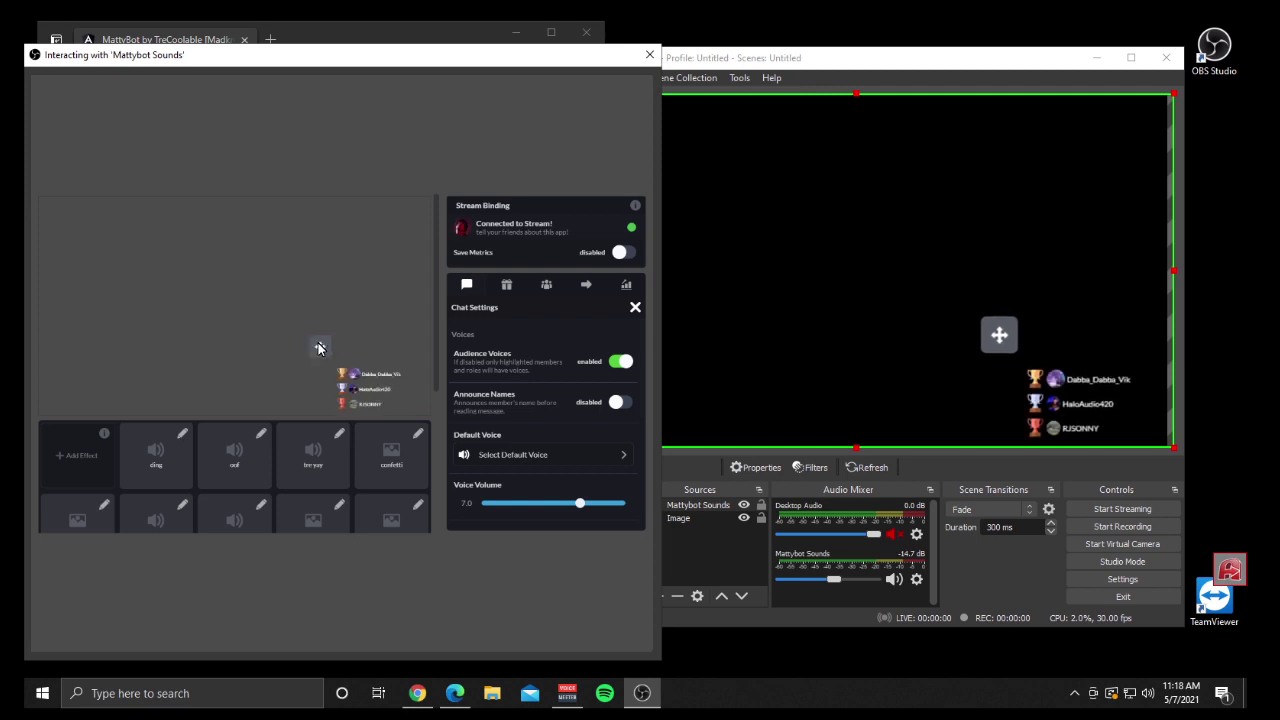
pyautogui.click(651, 52)
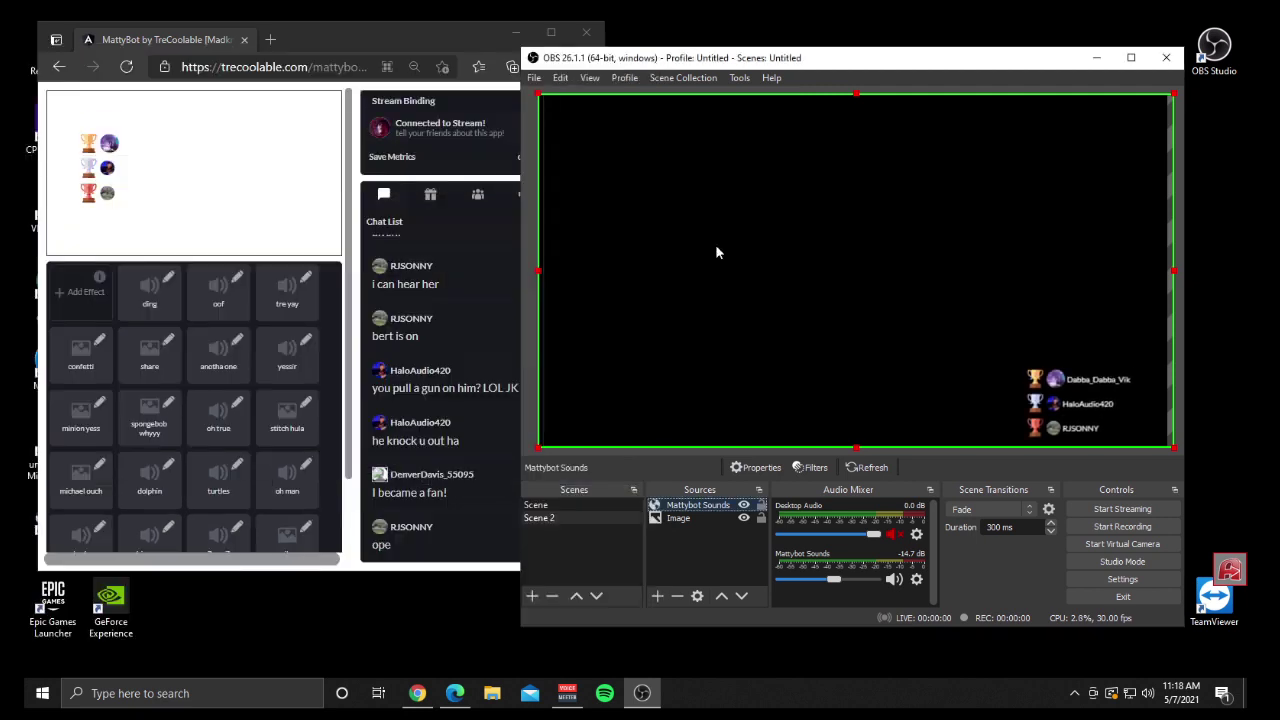